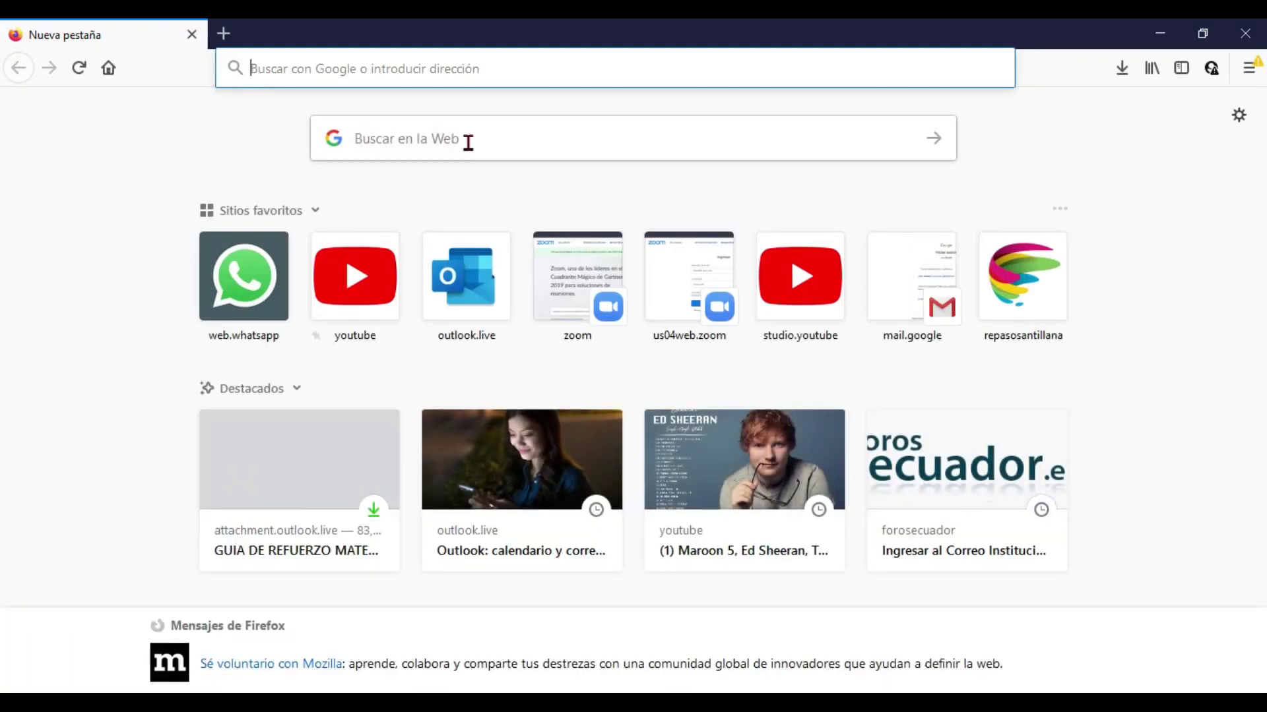
Launch Firefox, search 'ou' and follow the outlook suggestion to the Microsoft sign-in page.
{"action": "left_click", "coordinate": [466, 140]}
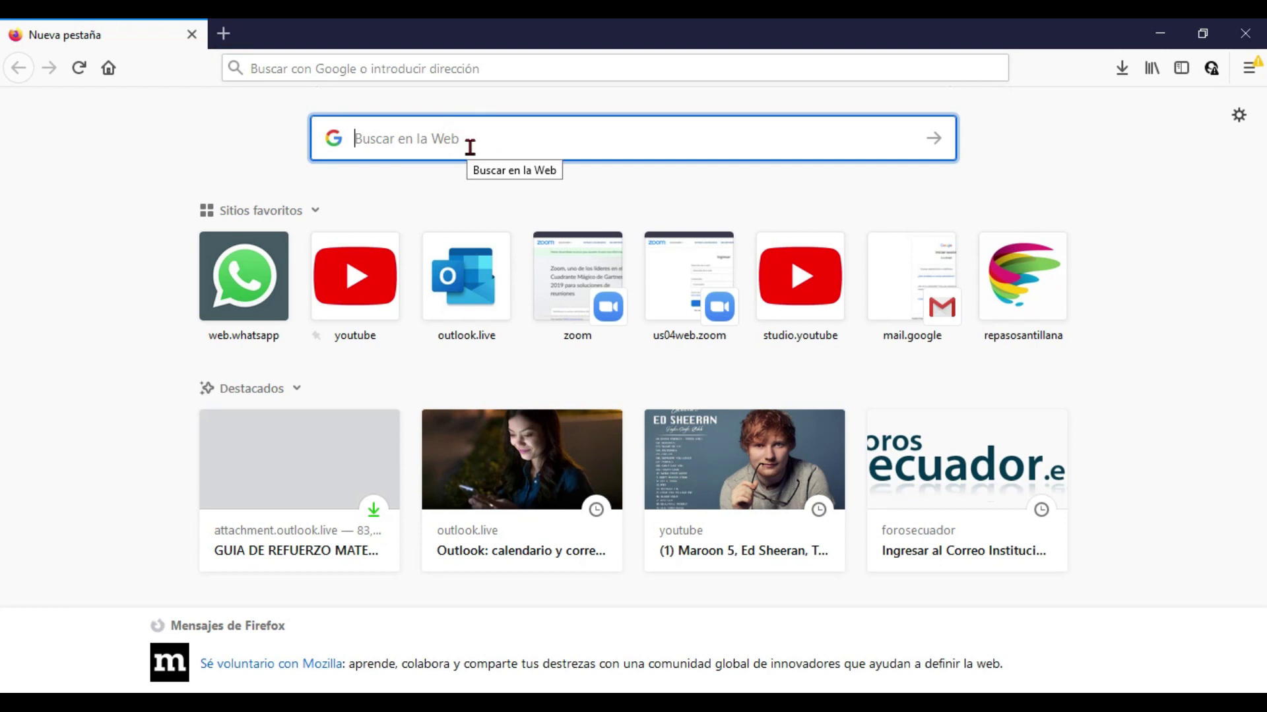
{"action": "type", "text": "o"}
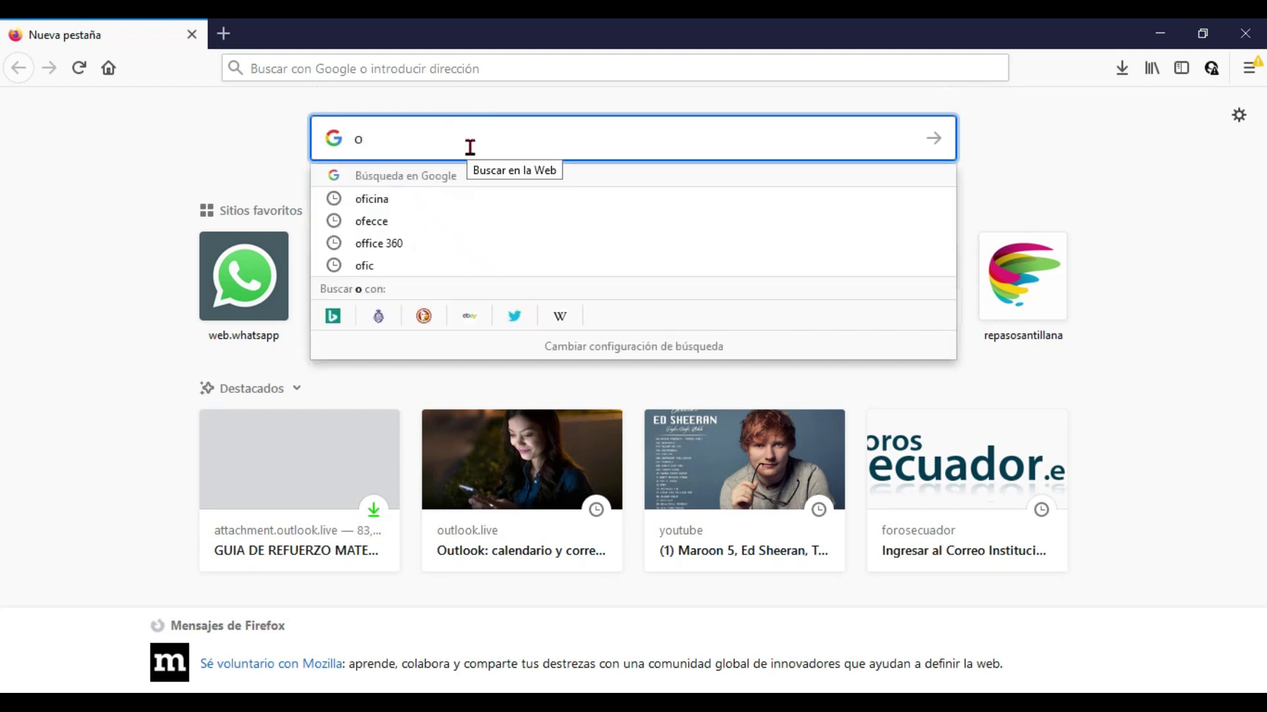
{"action": "type", "text": "u"}
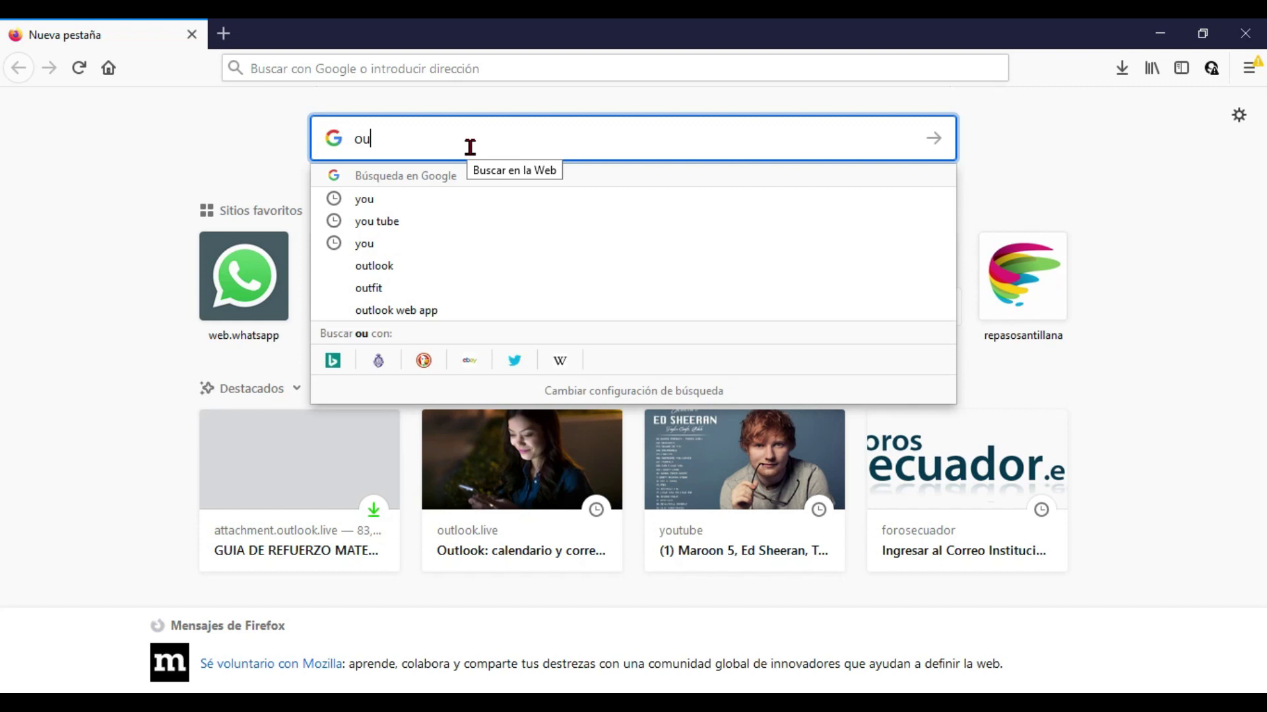
{"action": "left_click", "coordinate": [413, 276]}
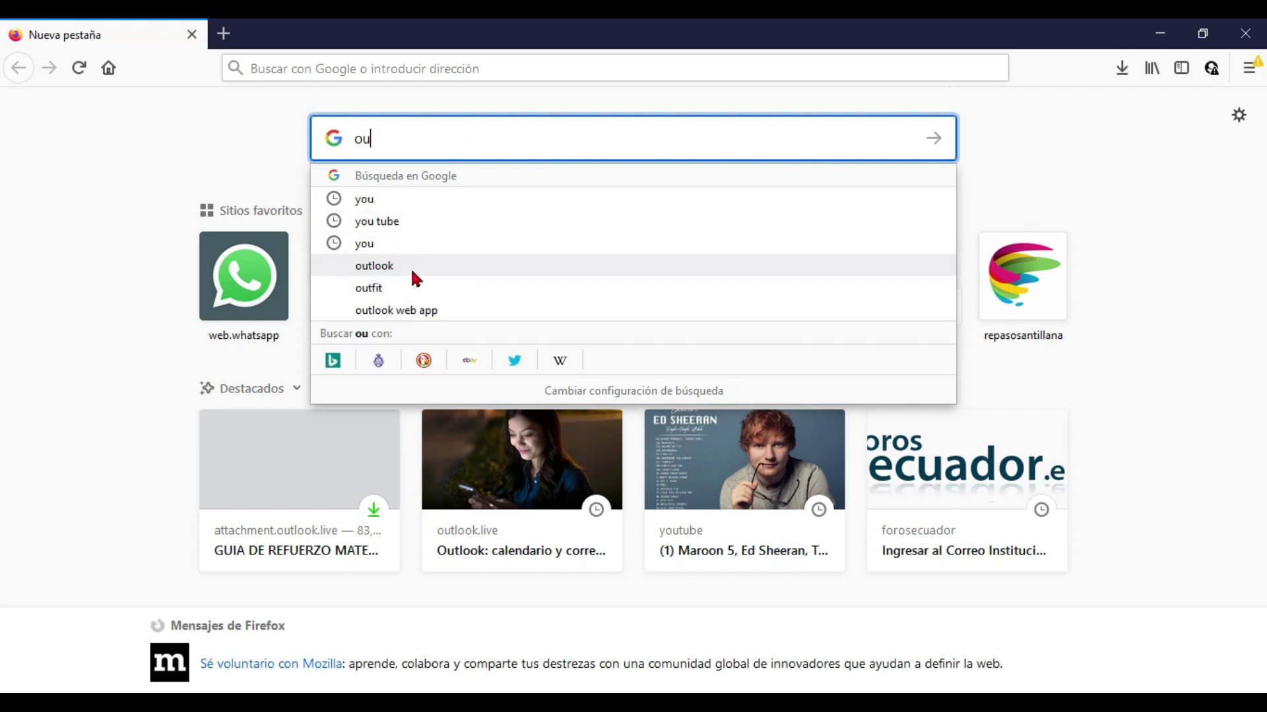
{"action": "left_click", "coordinate": [412, 271]}
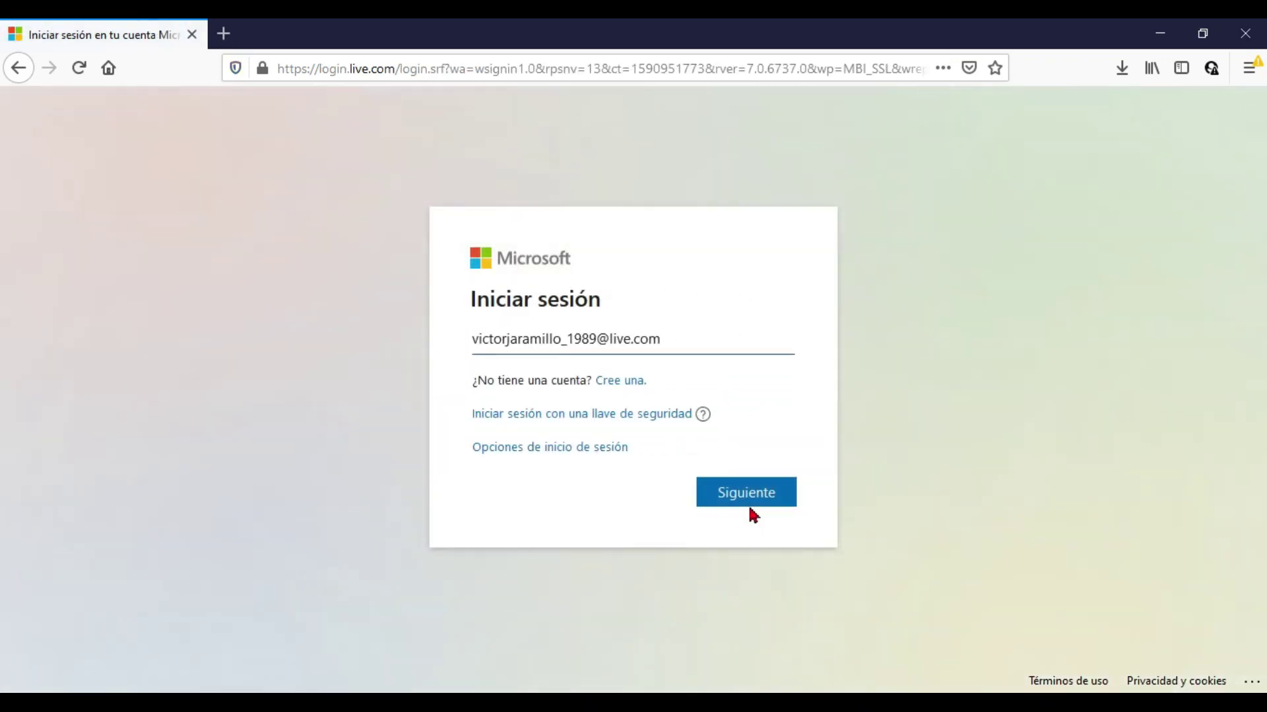
Finish the Outlook sign-in with the password and show the Microsoft 365 app list.
{"action": "left_click", "coordinate": [718, 498]}
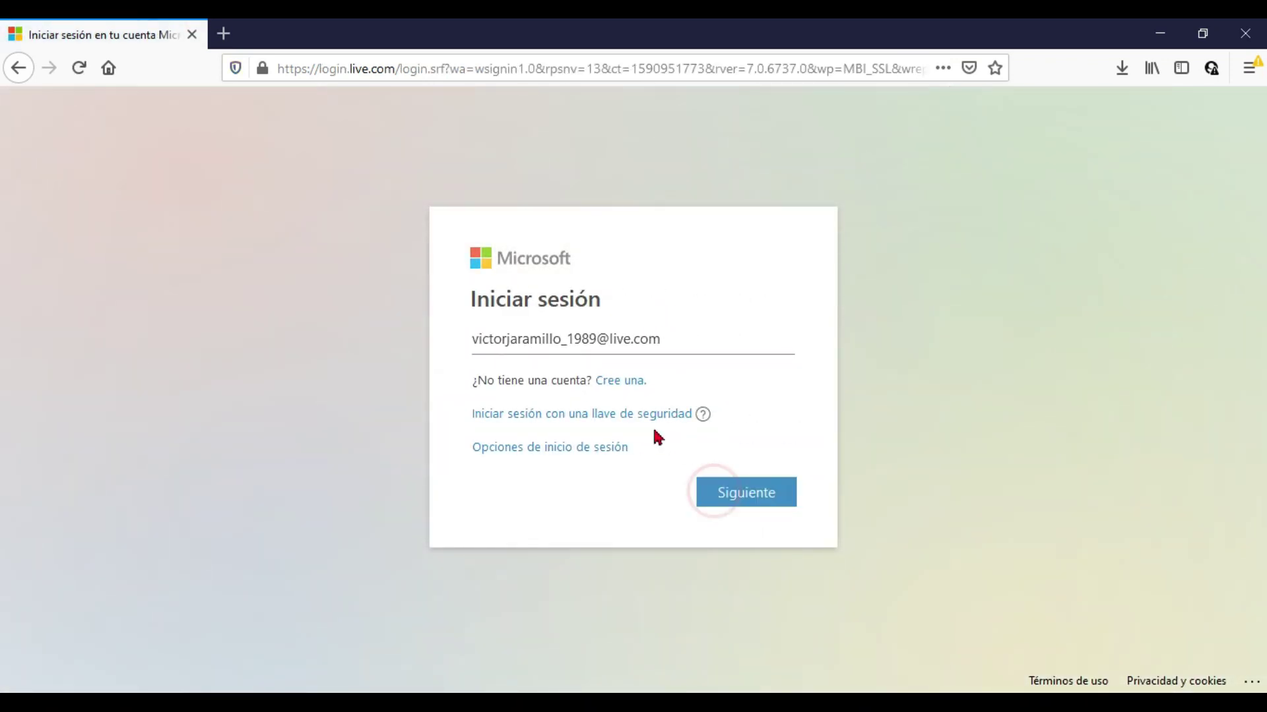
{"action": "left_click", "coordinate": [727, 502]}
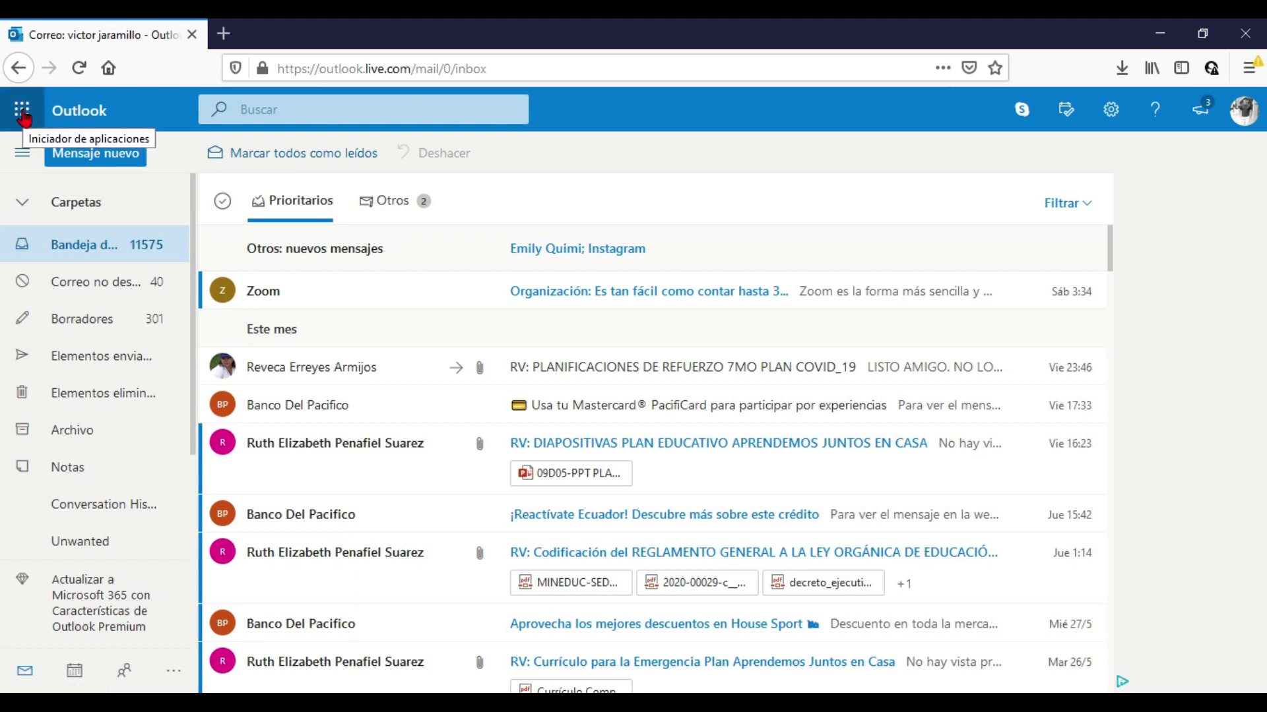
{"action": "left_click", "coordinate": [22, 109]}
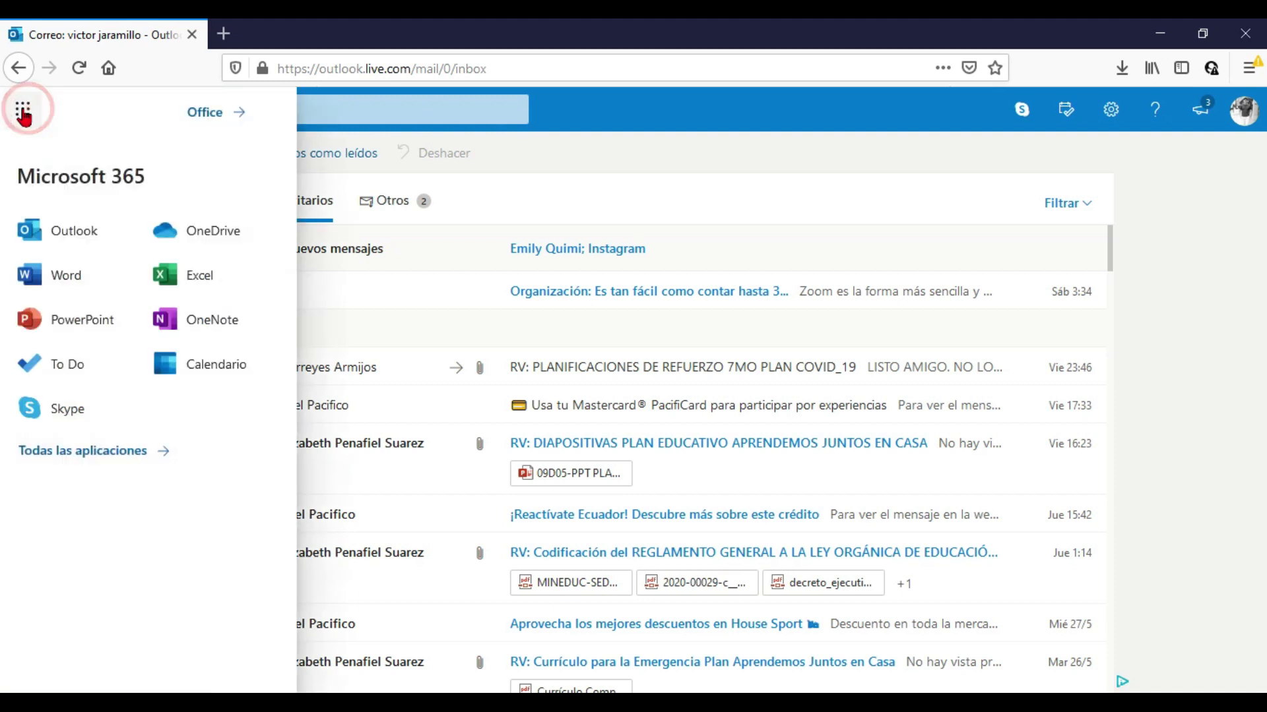
Go to OneDrive and create a new folder named 'prueba 1' in Mis archivos.
{"action": "left_click", "coordinate": [193, 245]}
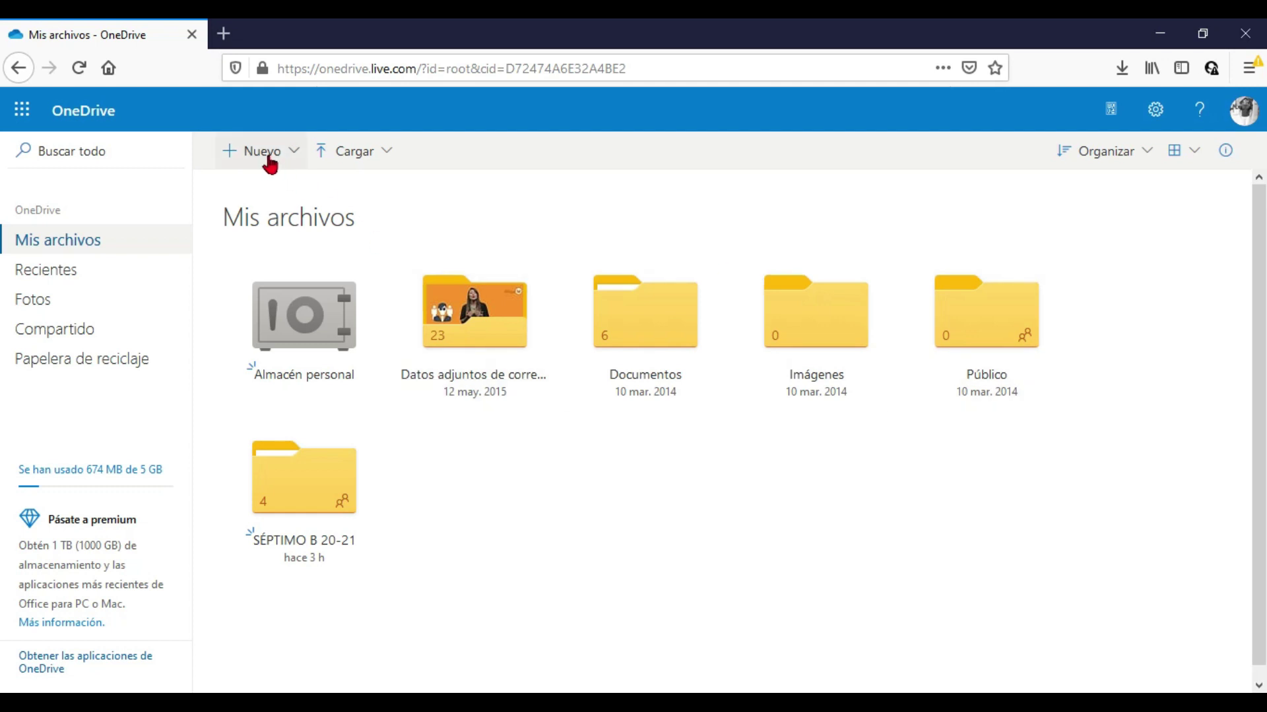
{"action": "left_click", "coordinate": [269, 163]}
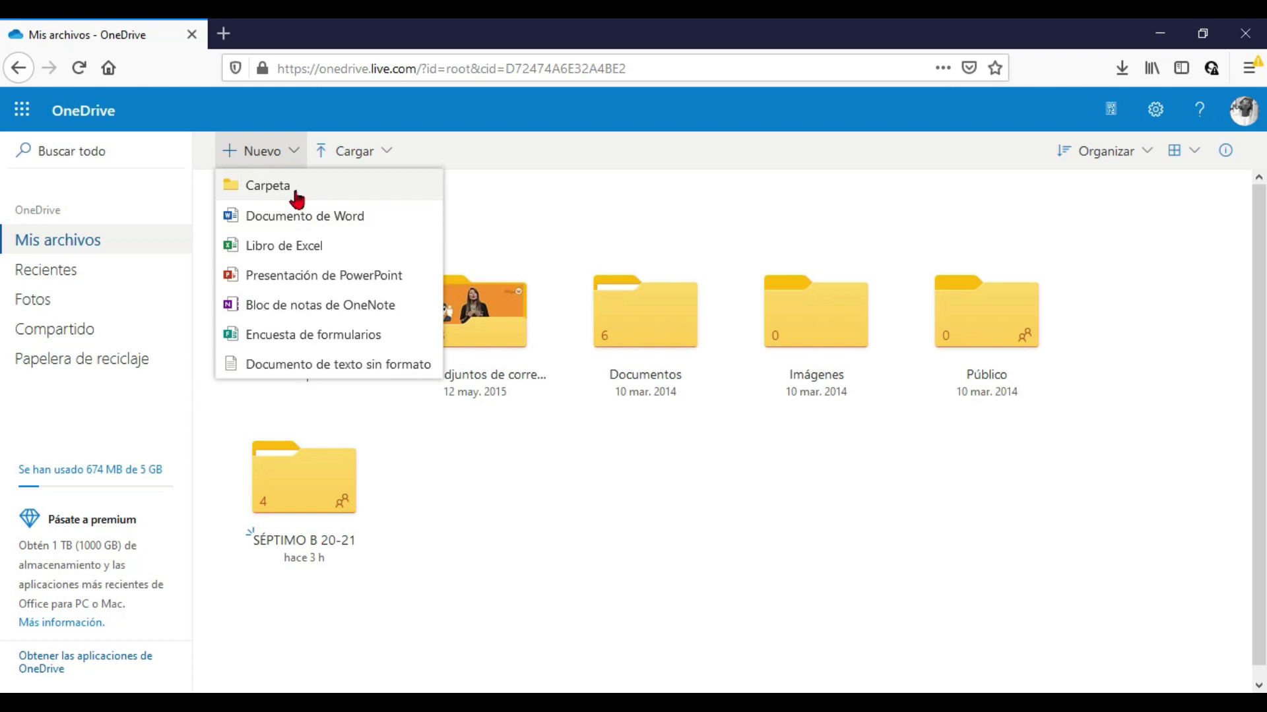
{"action": "left_click", "coordinate": [295, 189]}
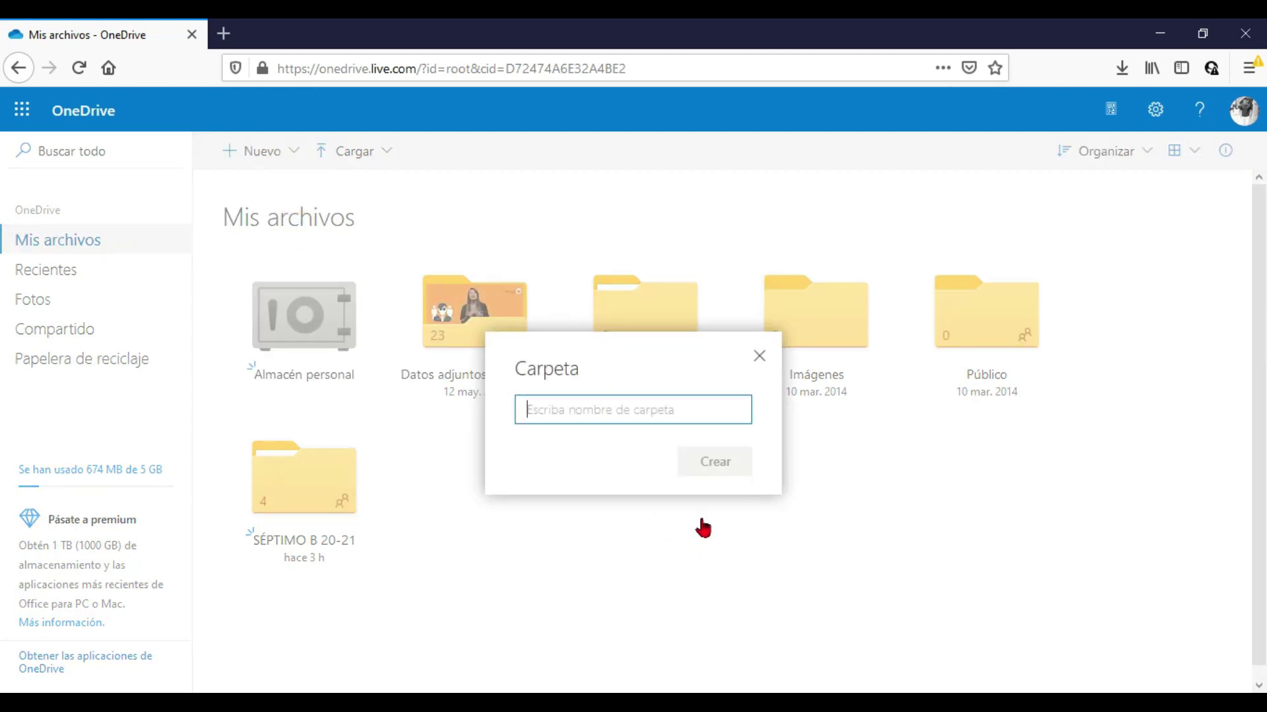
{"action": "type", "text": "prueba 1"}
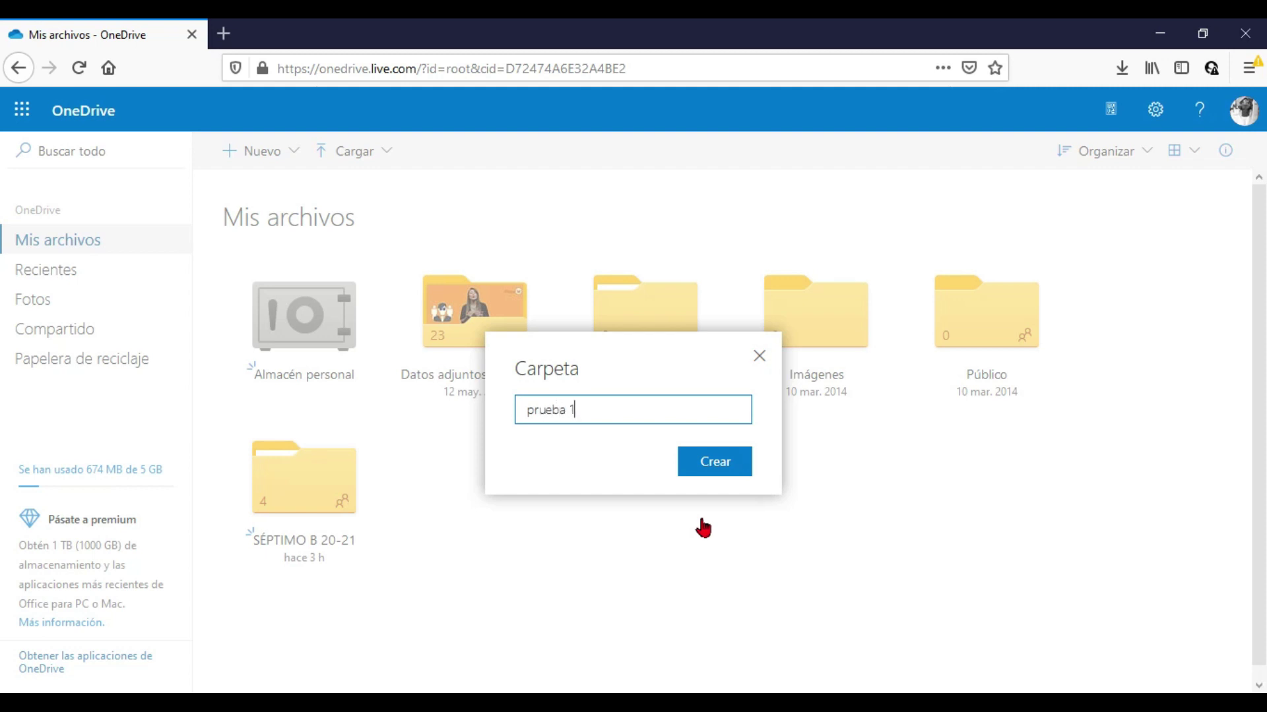
{"action": "left_click", "coordinate": [705, 470]}
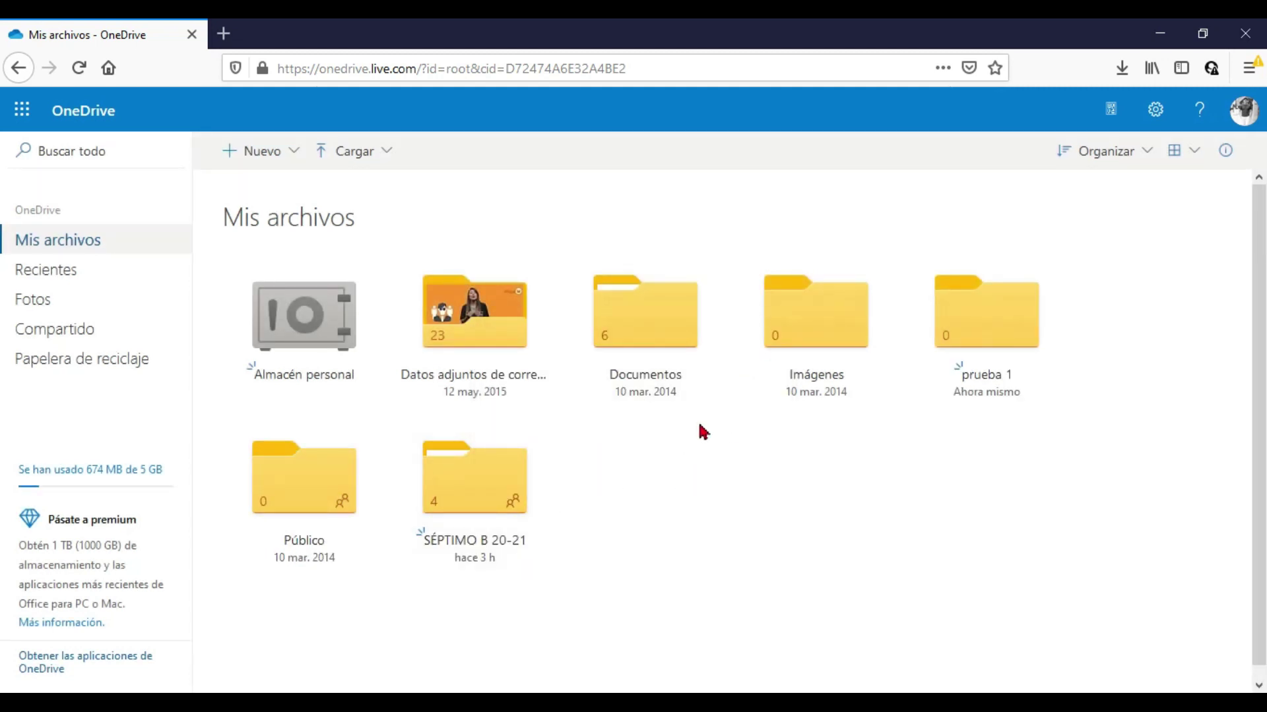
Enter the empty prueba 1 folder and show the Cargar upload choices.
{"action": "left_click", "coordinate": [1002, 333]}
{"action": "left_click", "coordinate": [981, 338]}
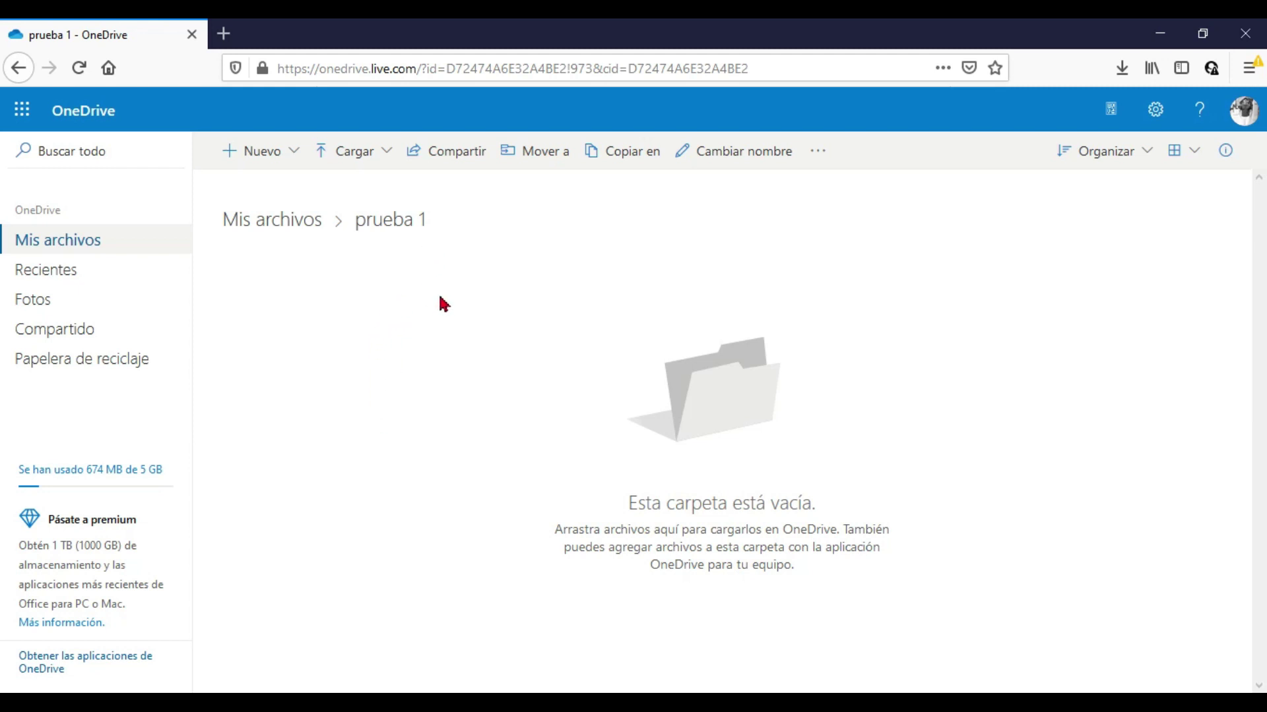
{"action": "left_click", "coordinate": [362, 163]}
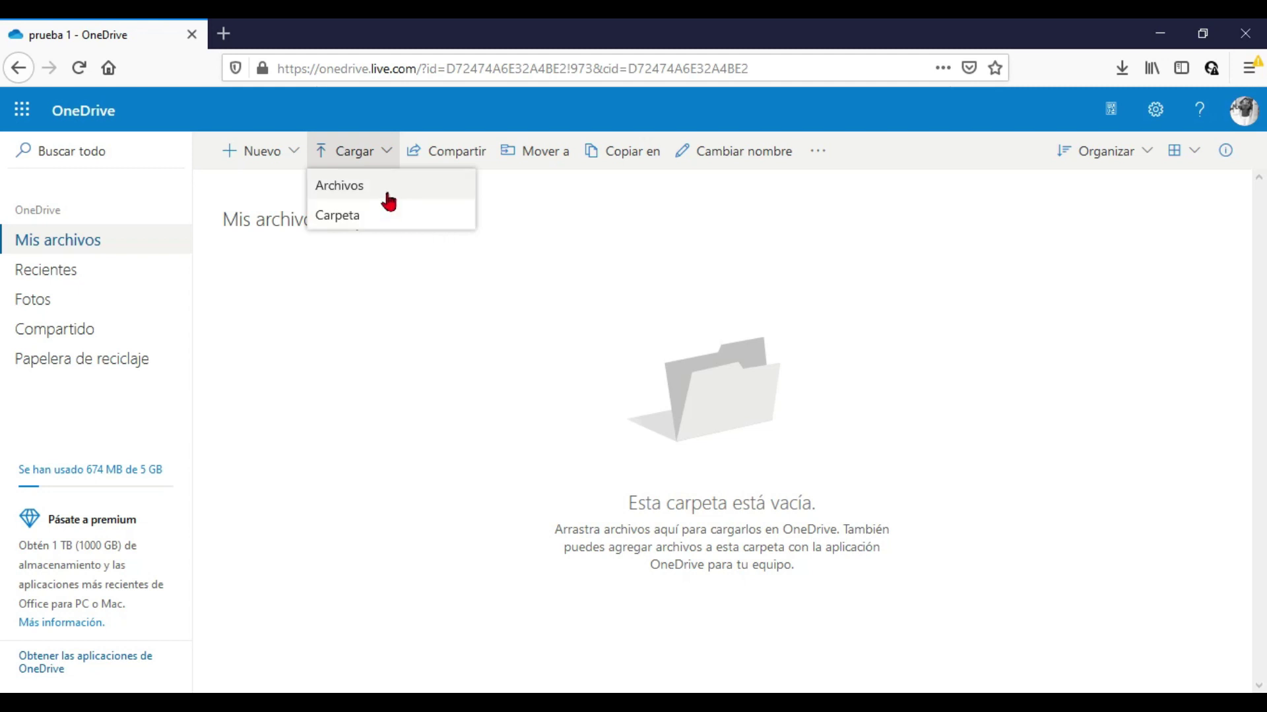
Upload the 'INSTRUCTIVO ENCUESTAS MEDIANTE GOOGLE DRIVE FORMS' PDF from 2020-2021 COVID-19 > INSTRUCTIVOS.
{"action": "left_click", "coordinate": [387, 191]}
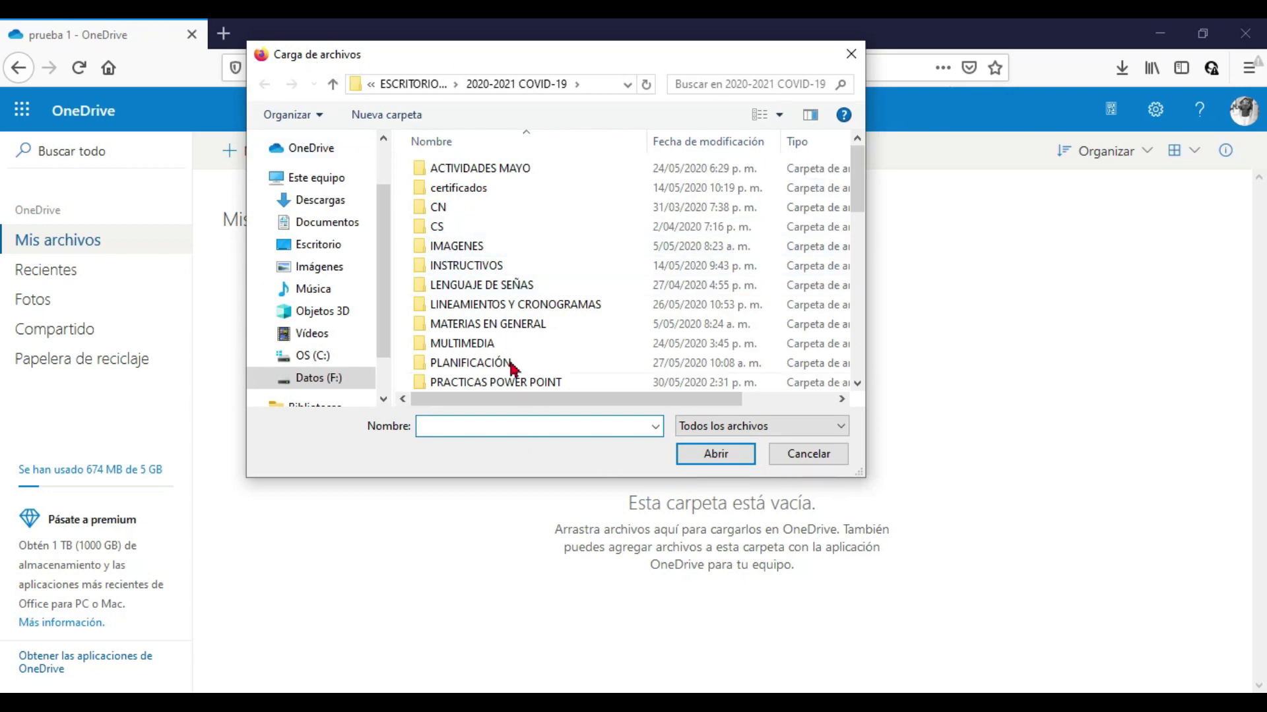
{"action": "mouse_move", "coordinate": [381, 268]}
{"action": "left_mouse_down"}
{"action": "mouse_move", "coordinate": [387, 218]}
{"action": "mouse_move", "coordinate": [379, 274]}
{"action": "left_mouse_up"}
{"action": "double_click", "coordinate": [459, 187]}
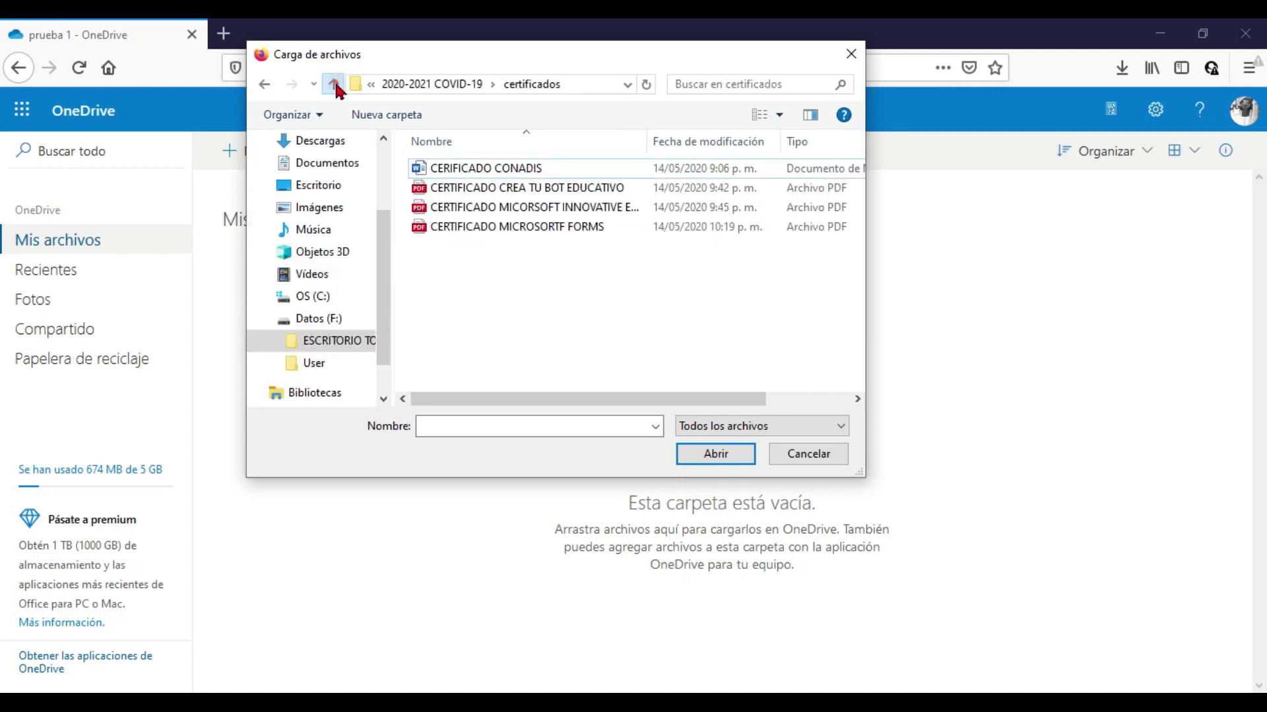
{"action": "left_click", "coordinate": [332, 84]}
{"action": "double_click", "coordinate": [448, 216]}
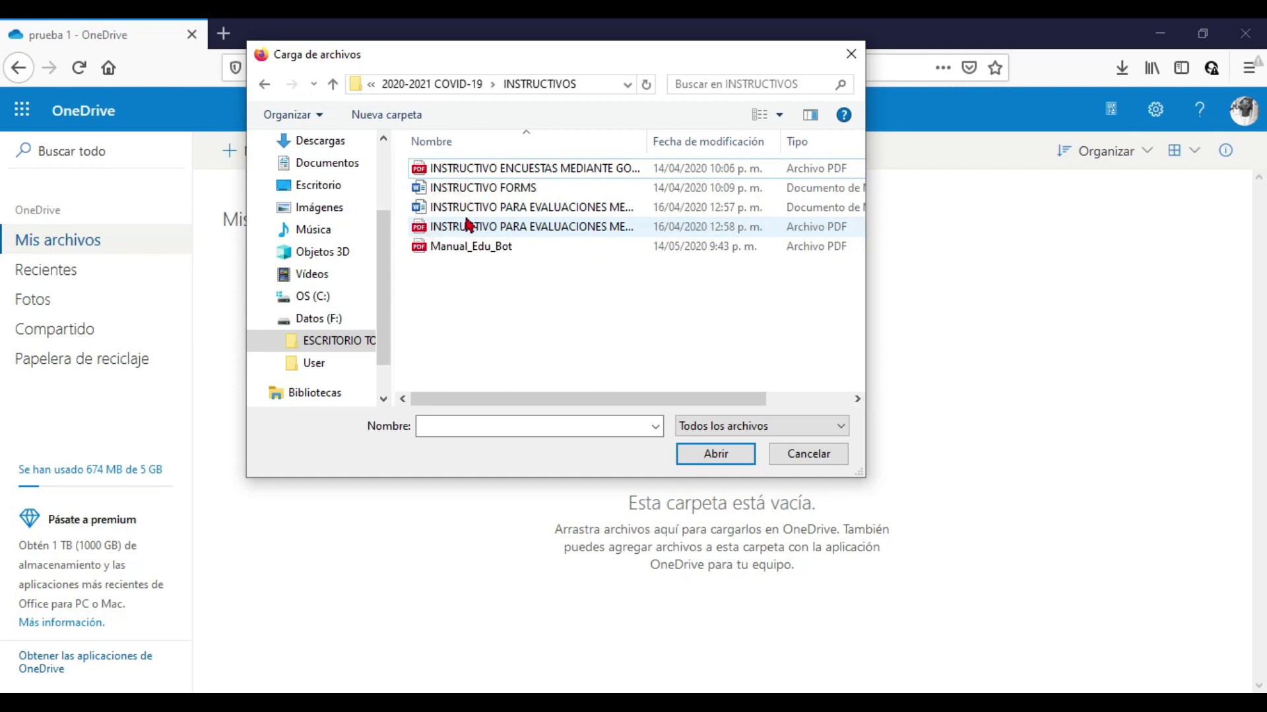
{"action": "left_click", "coordinate": [547, 170]}
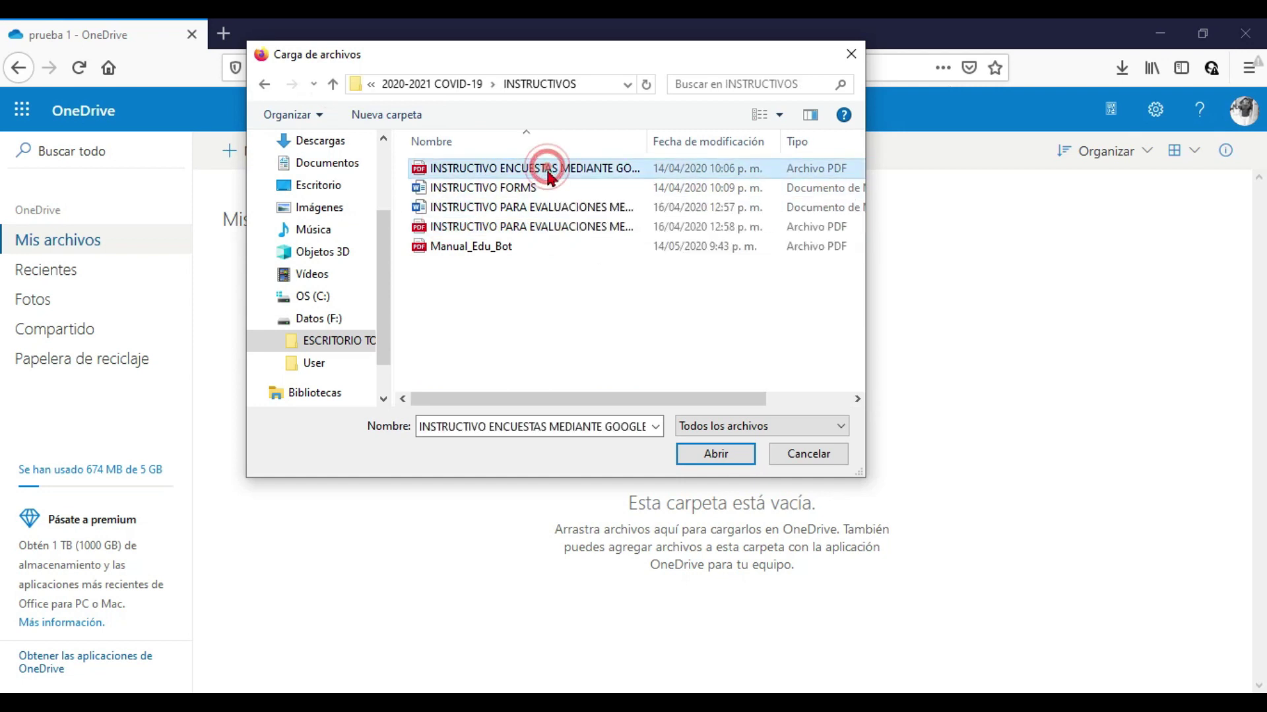
{"action": "left_click", "coordinate": [701, 454]}
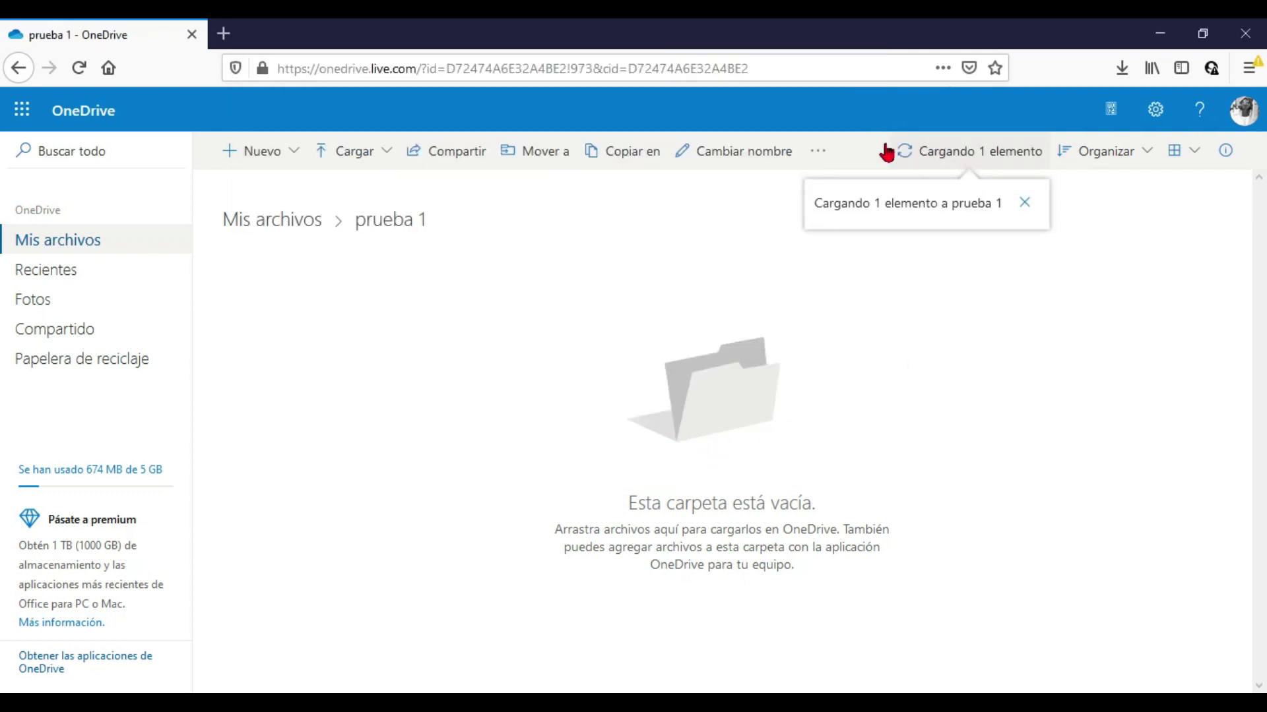
Watch the Progreso panel until the PDF upload completes, then close it.
{"action": "left_click", "coordinate": [941, 165]}
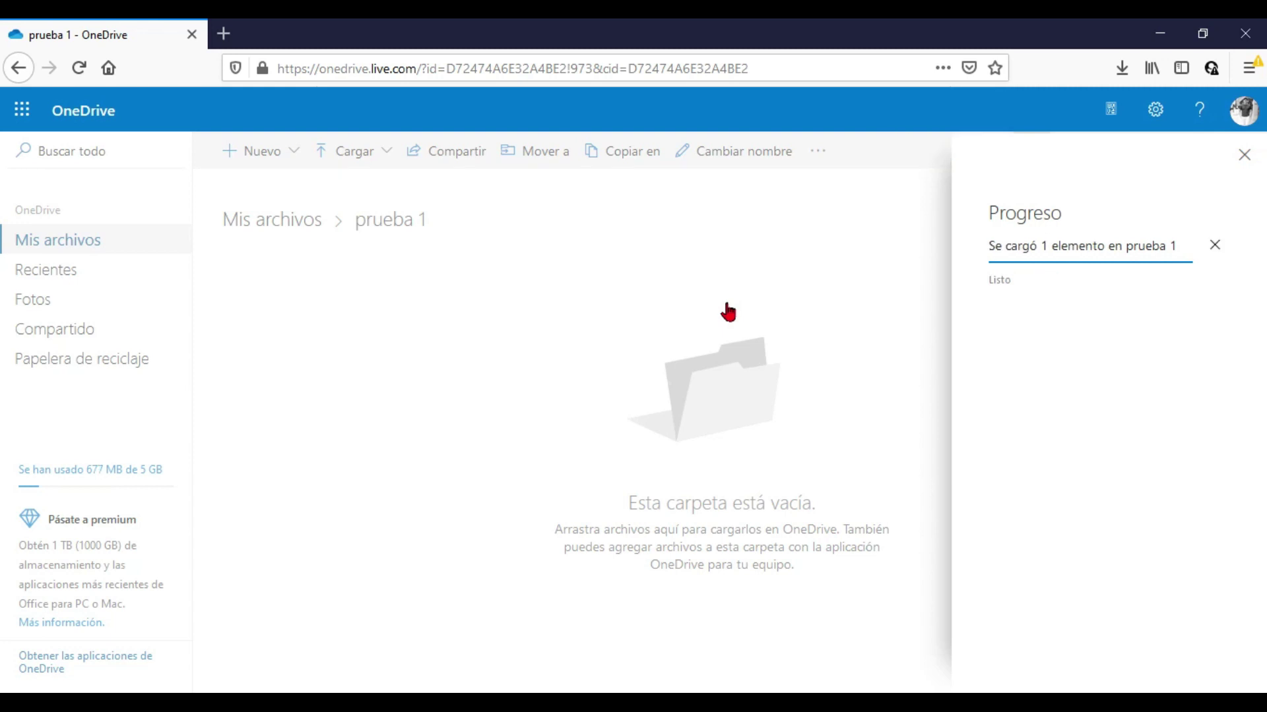
{"action": "left_click", "coordinate": [763, 274]}
{"action": "mouse_move", "coordinate": [303, 326]}
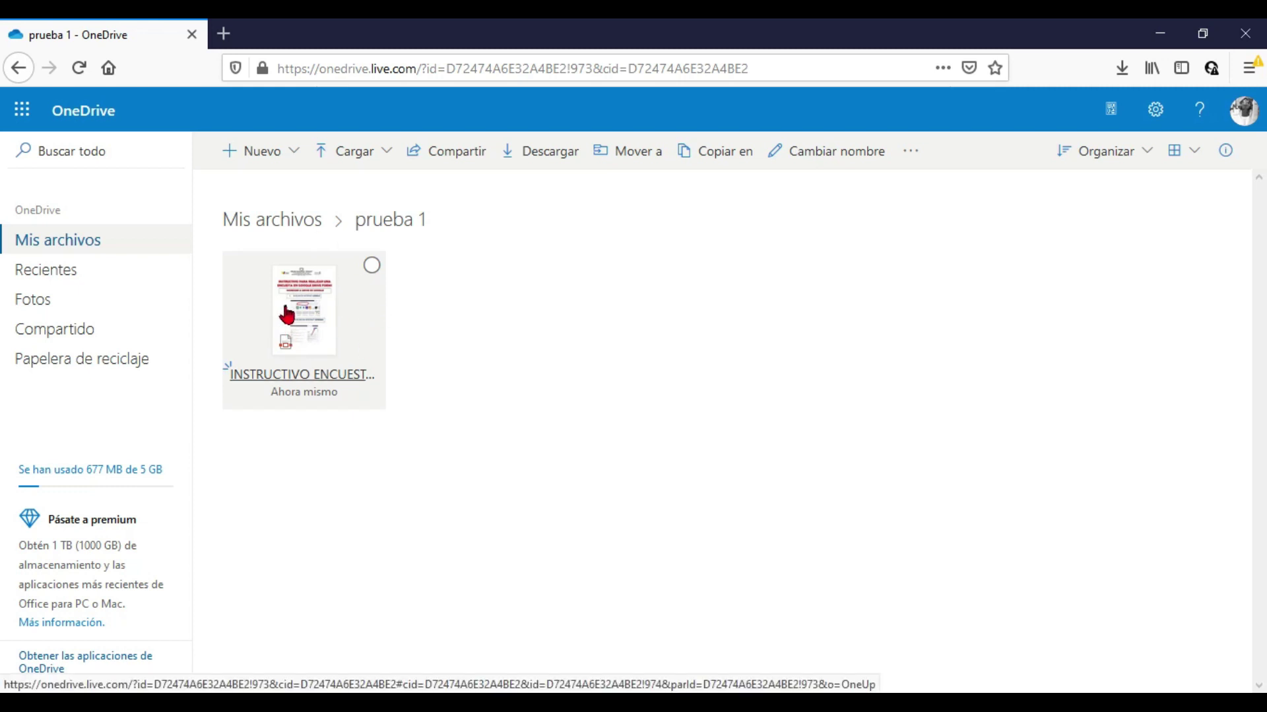
Select the uploaded survey instructions PDF and bring up its Compartir dialog.
{"action": "left_click", "coordinate": [372, 266]}
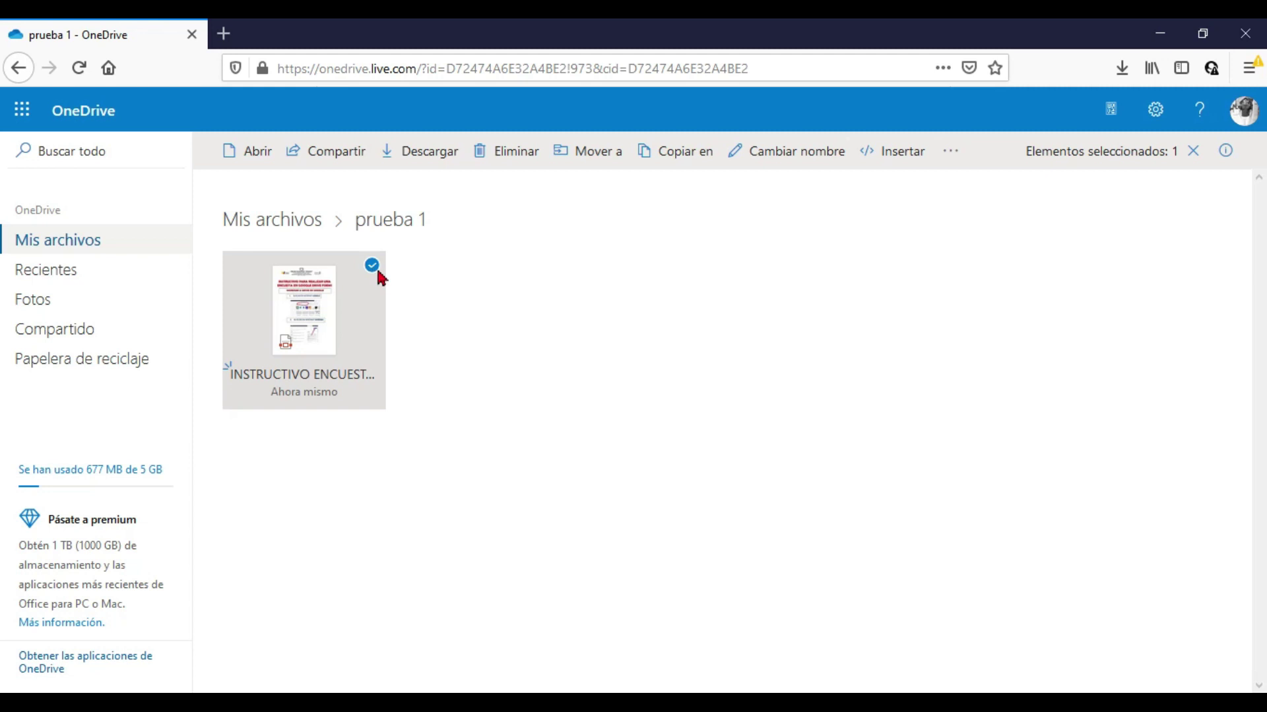
{"action": "left_click", "coordinate": [372, 266]}
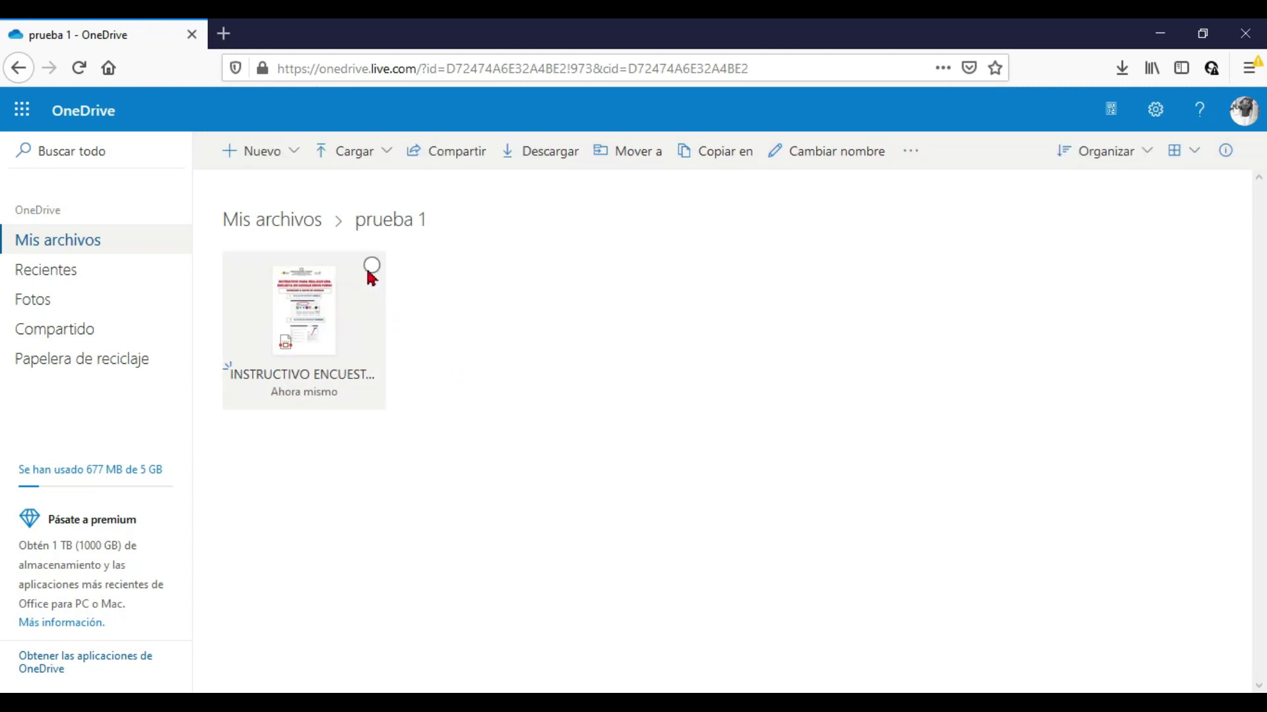
{"action": "left_click", "coordinate": [372, 266]}
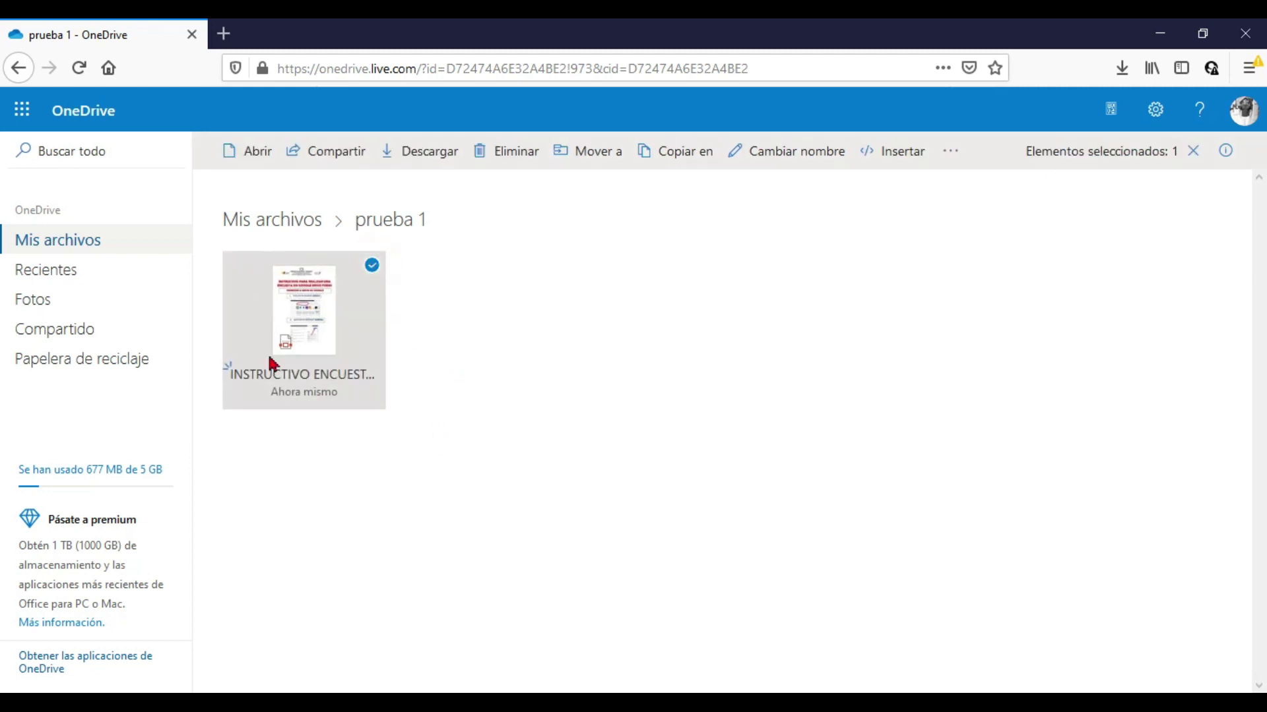
{"action": "left_click", "coordinate": [344, 159]}
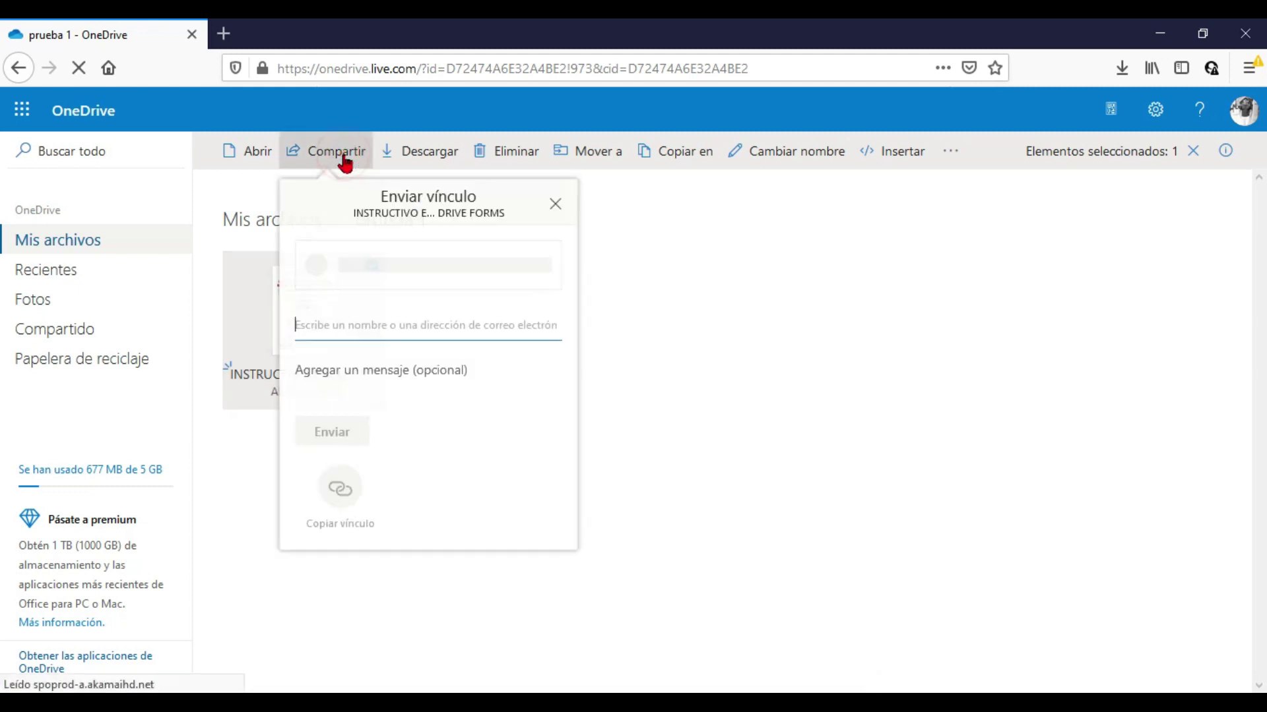
Make the PDF's share link view-only with editing disabled and copy it.
{"action": "left_click", "coordinate": [363, 328]}
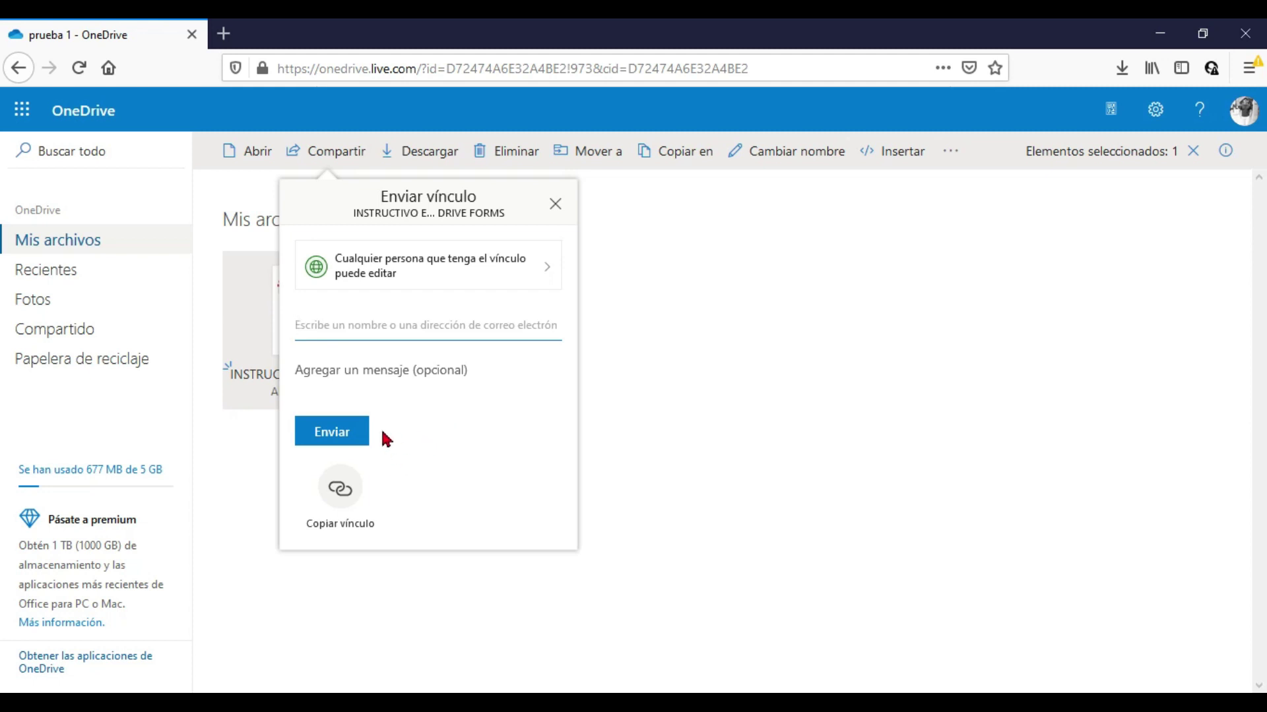
{"action": "left_click", "coordinate": [546, 280]}
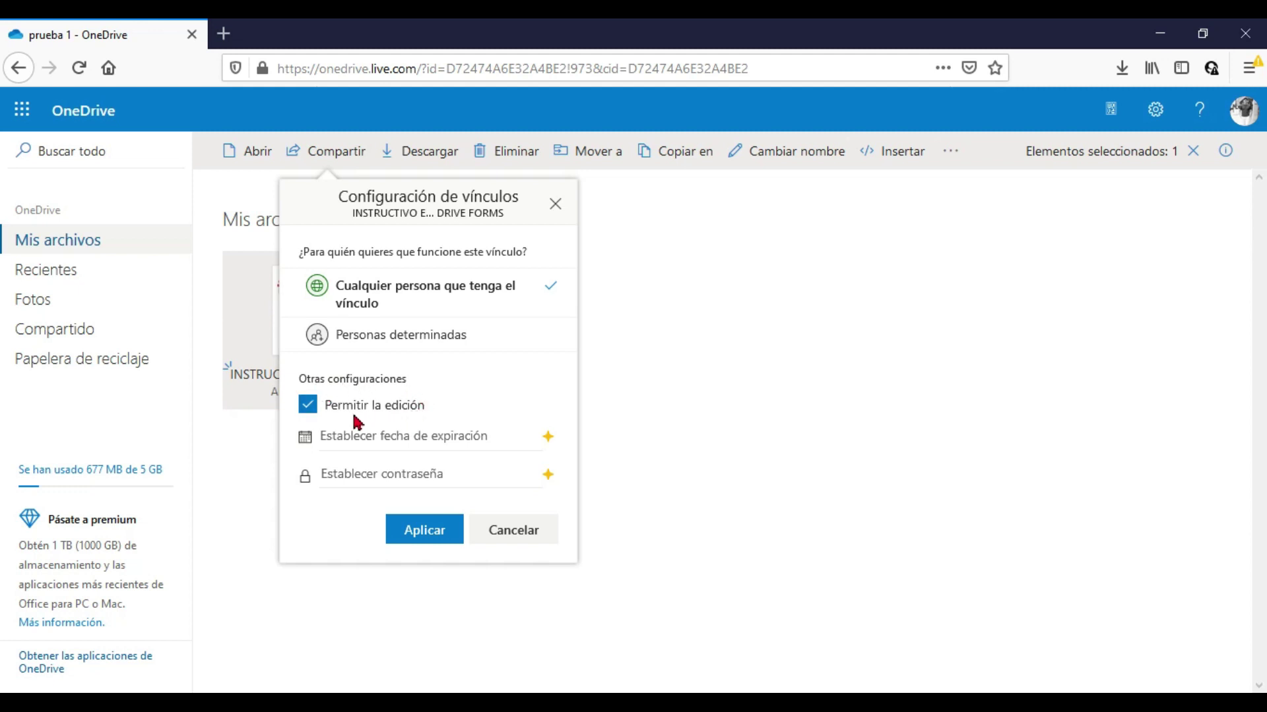
{"action": "left_click", "coordinate": [307, 405]}
{"action": "left_click", "coordinate": [307, 405]}
{"action": "left_click", "coordinate": [307, 405]}
{"action": "left_click", "coordinate": [430, 535]}
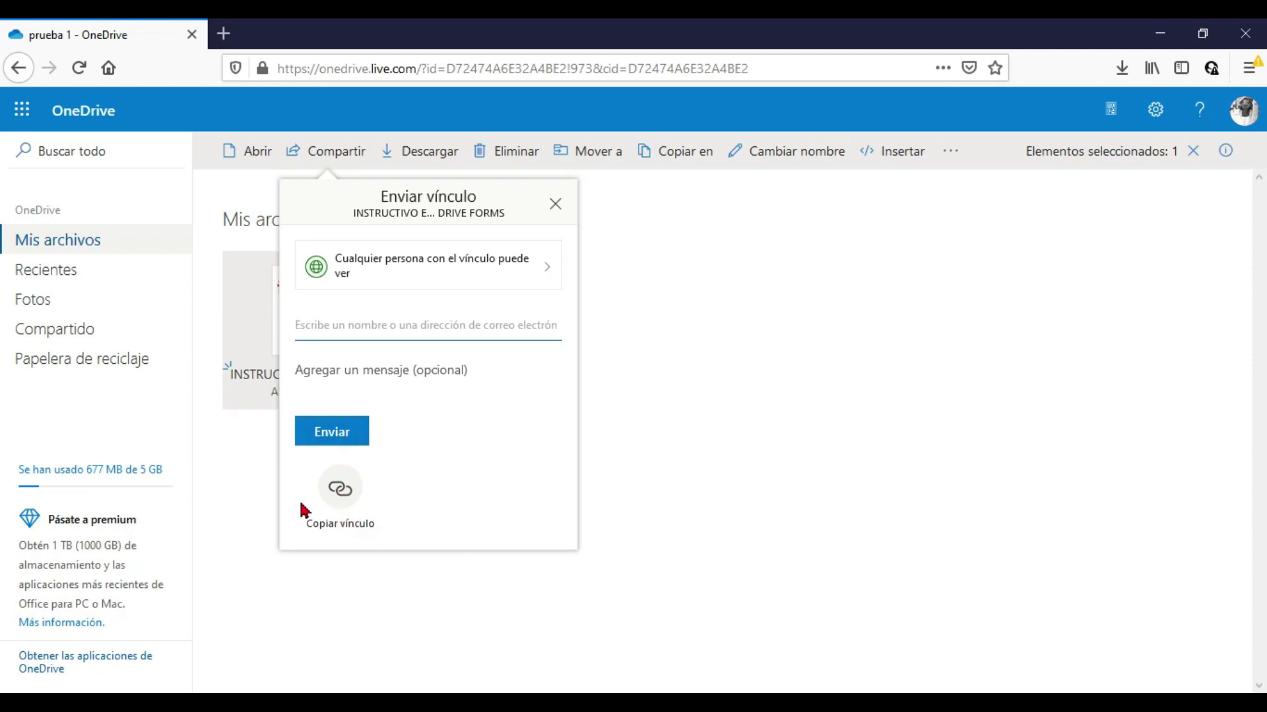
{"action": "left_click", "coordinate": [344, 491]}
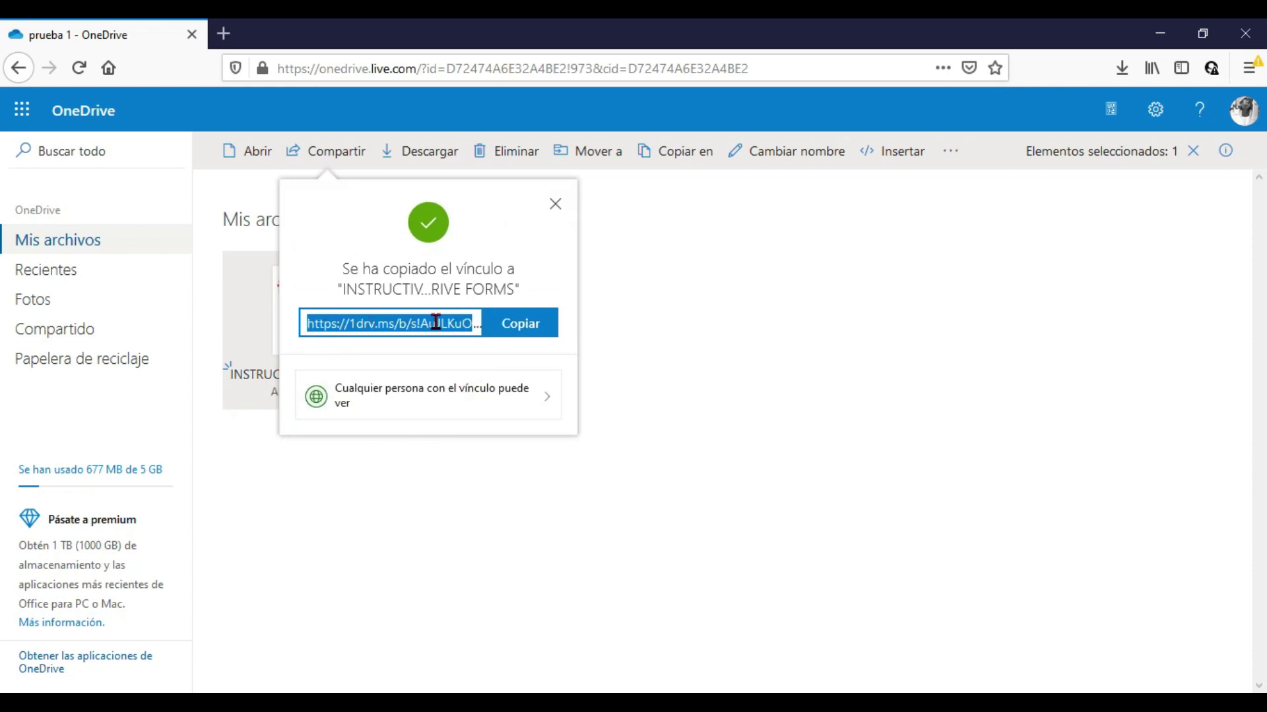
{"action": "left_click", "coordinate": [533, 333]}
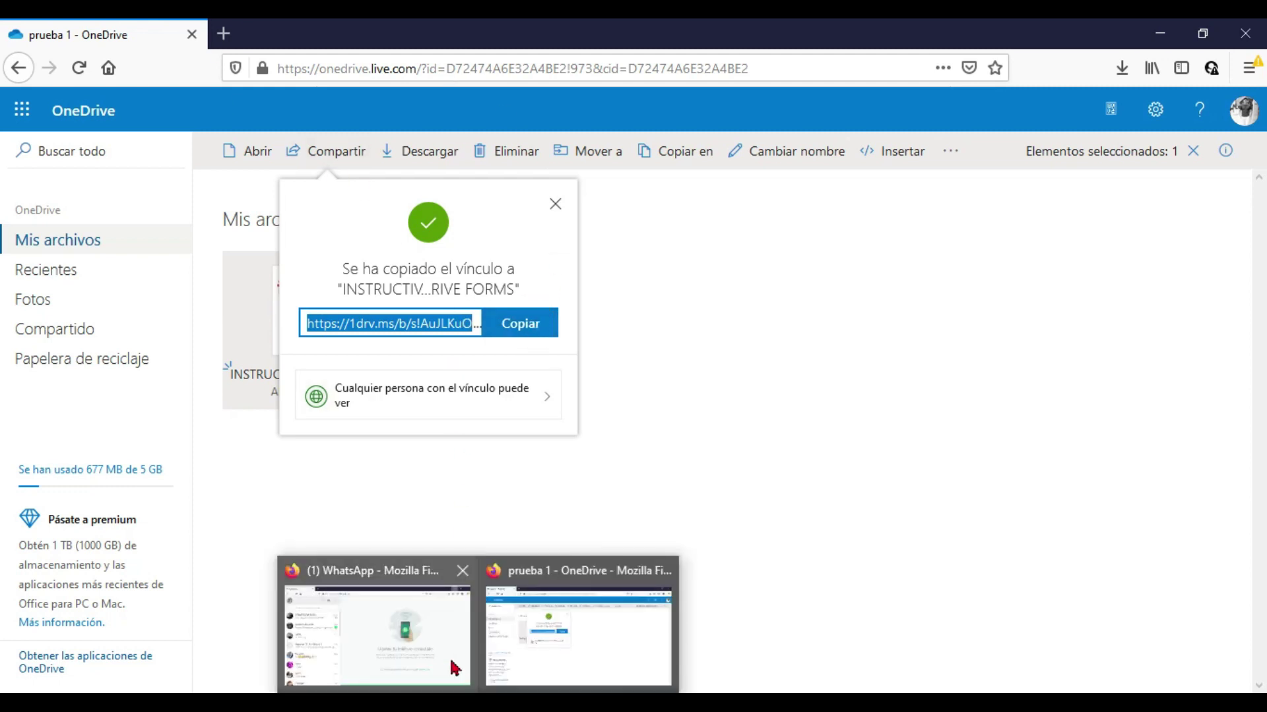
Paste and send the copied PDF link in a contact's WhatsApp Web chat, then return to OneDrive.
{"action": "left_click", "coordinate": [453, 665]}
{"action": "left_click", "coordinate": [282, 163]}
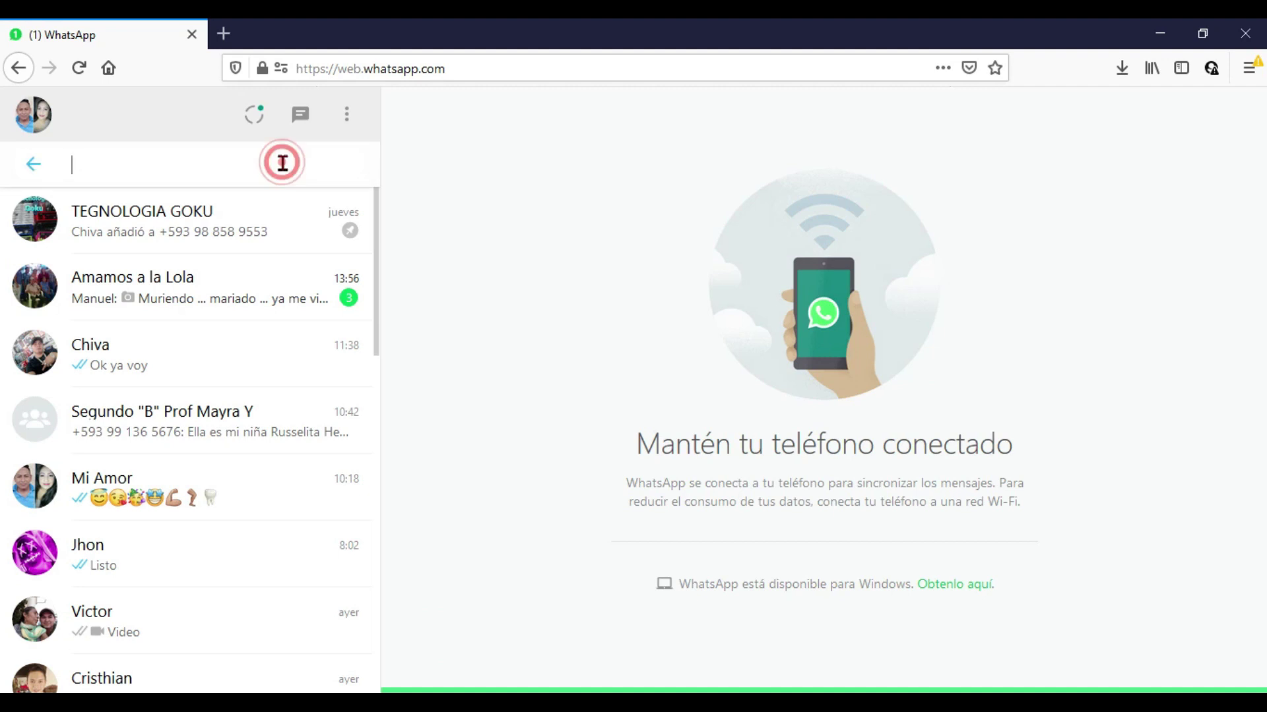
{"action": "type", "text": "vic"}
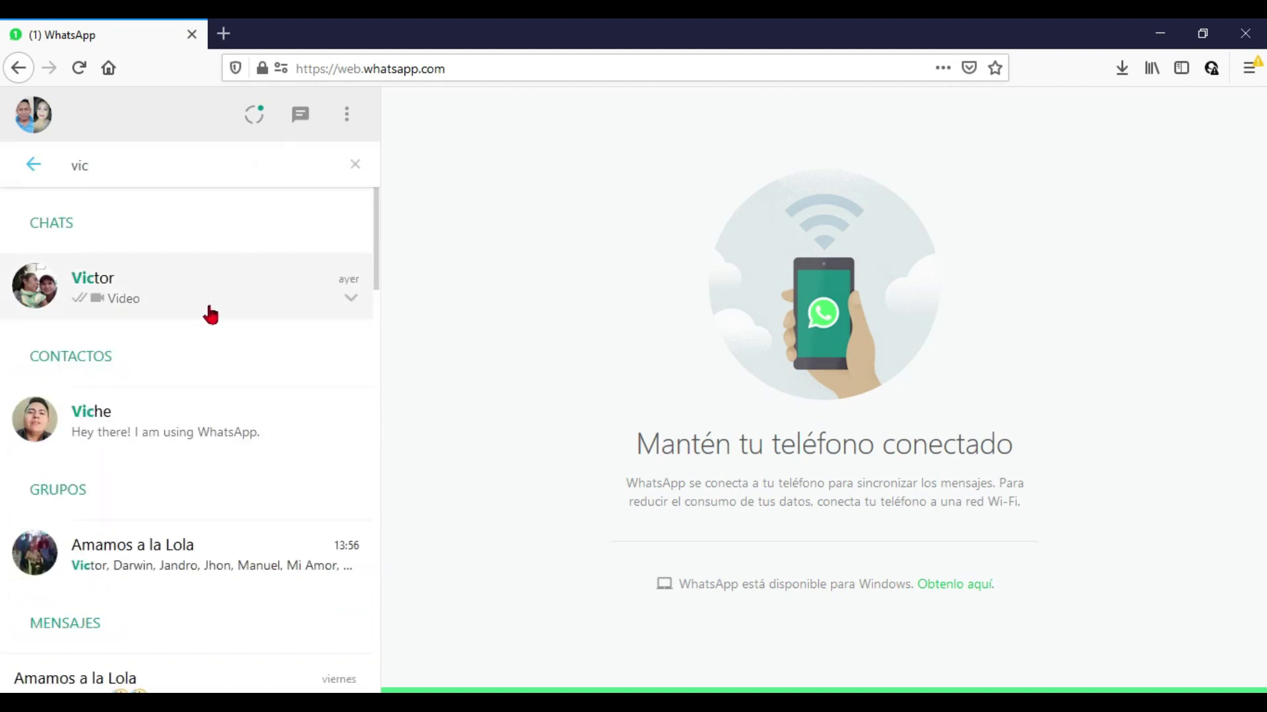
{"action": "left_click", "coordinate": [208, 297]}
{"action": "left_click", "coordinate": [707, 665]}
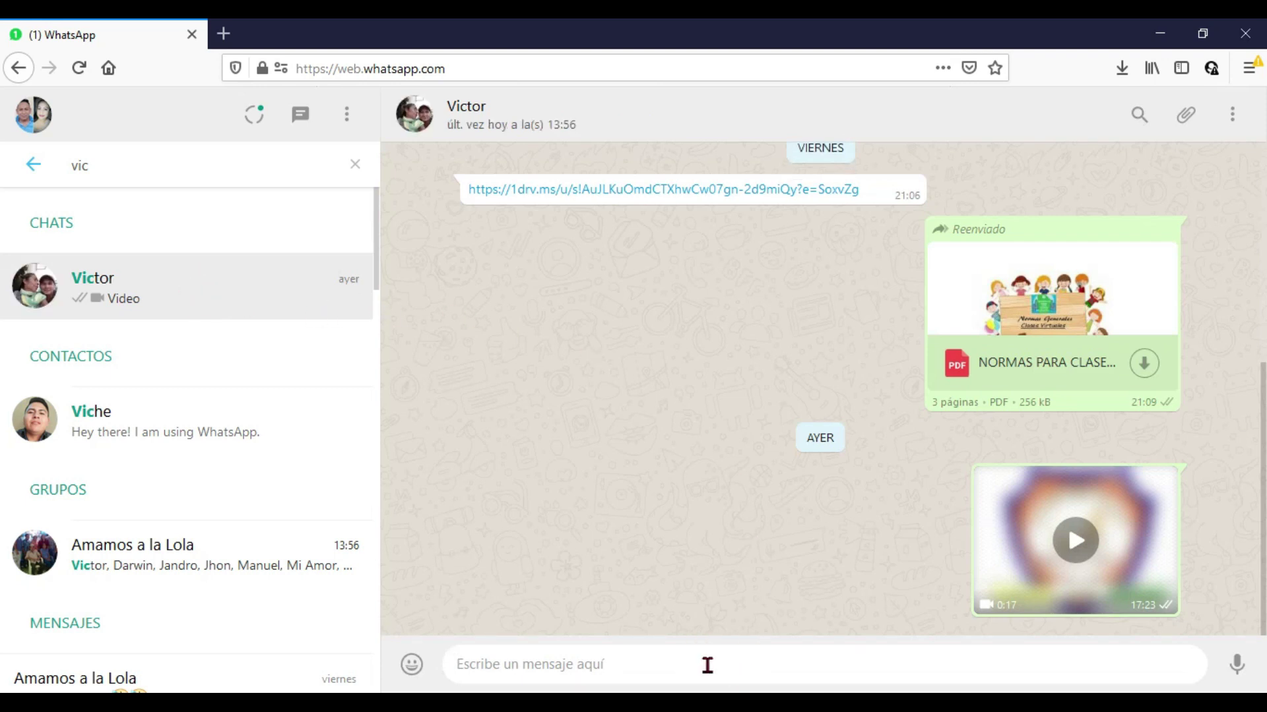
{"action": "key", "text": "ctrl+v"}
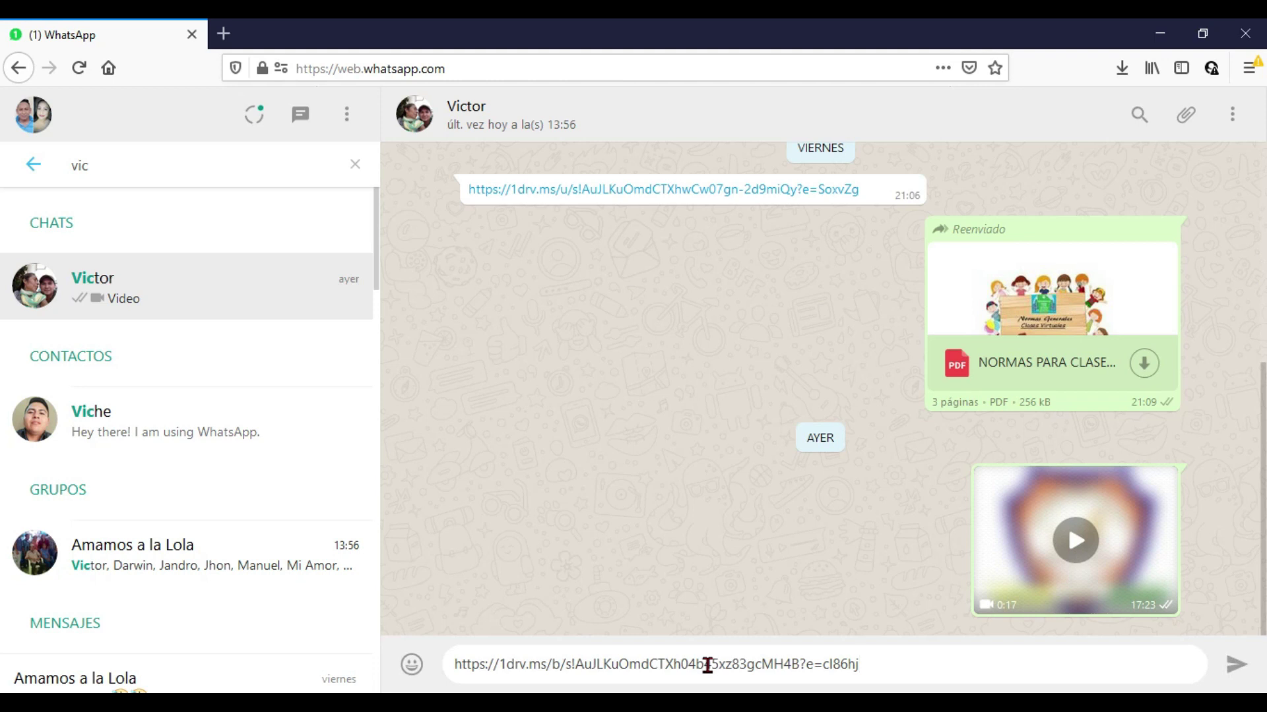
{"action": "key", "text": "Return"}
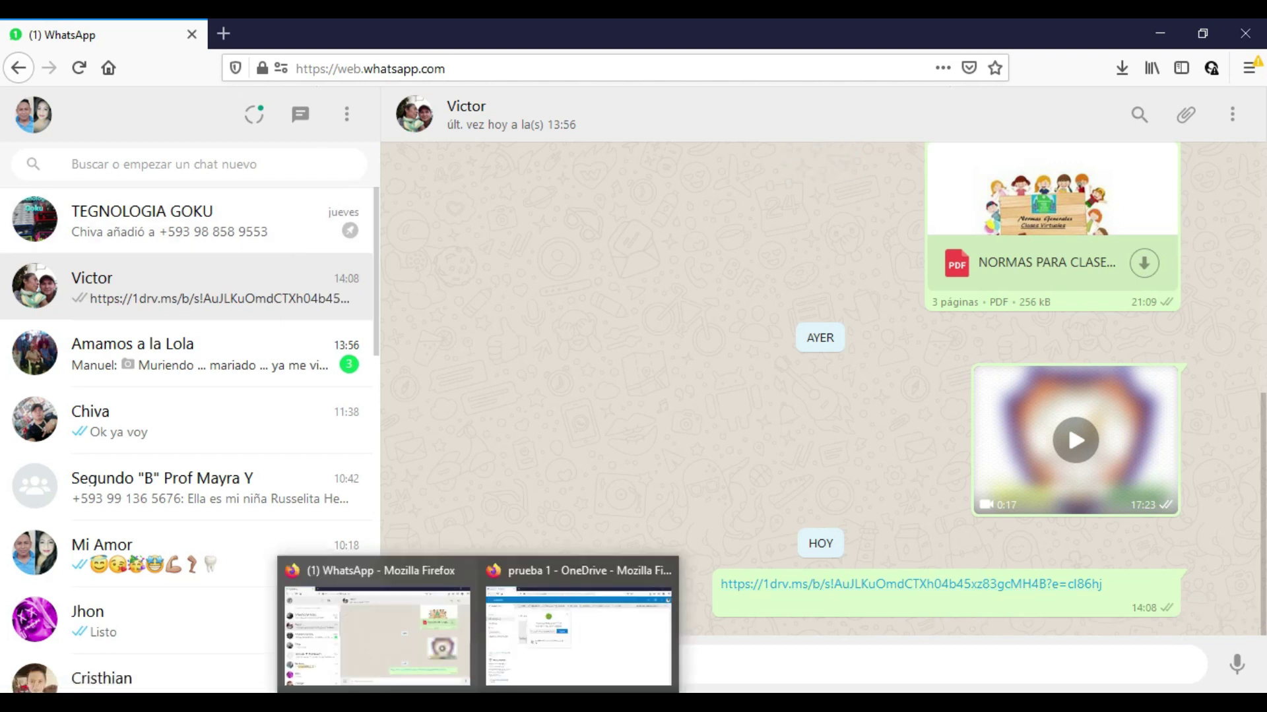
{"action": "left_click", "coordinate": [552, 636]}
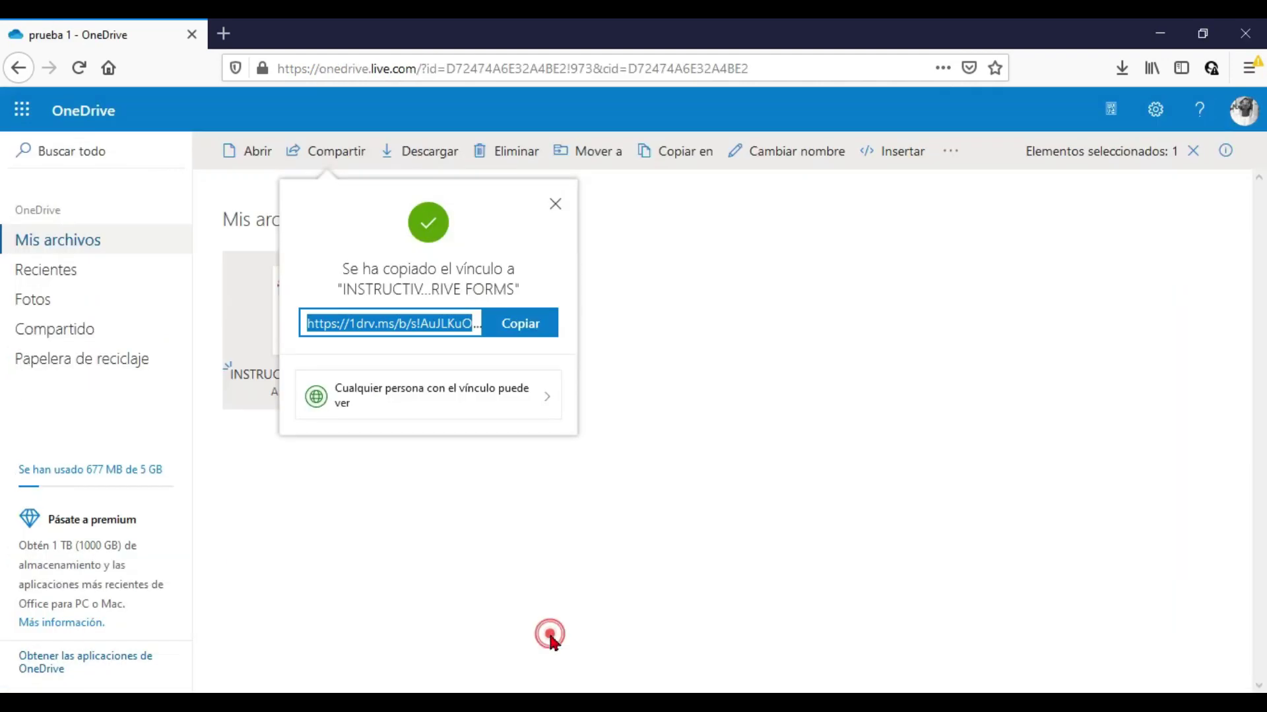
Dismiss the link confirmation, look inside SÉPTIMO B 20-21, and go back to Mis archivos.
{"action": "left_click", "coordinate": [554, 204]}
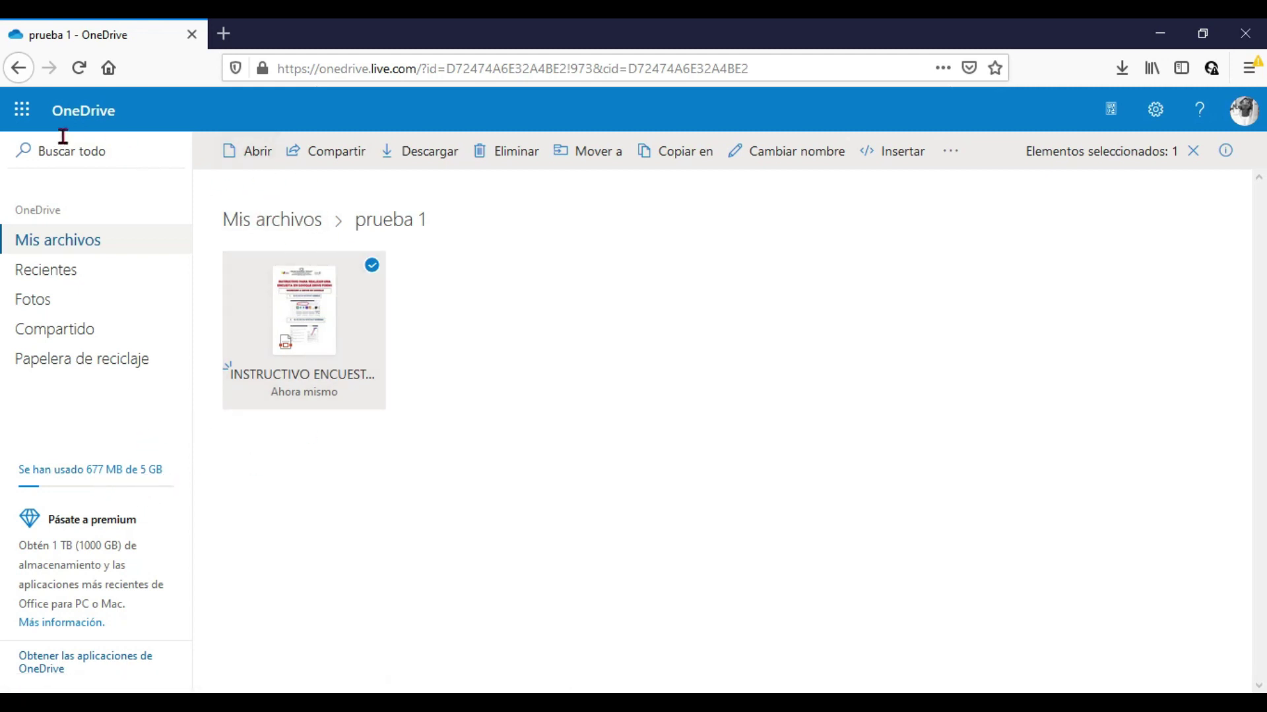
{"action": "left_click", "coordinate": [25, 74]}
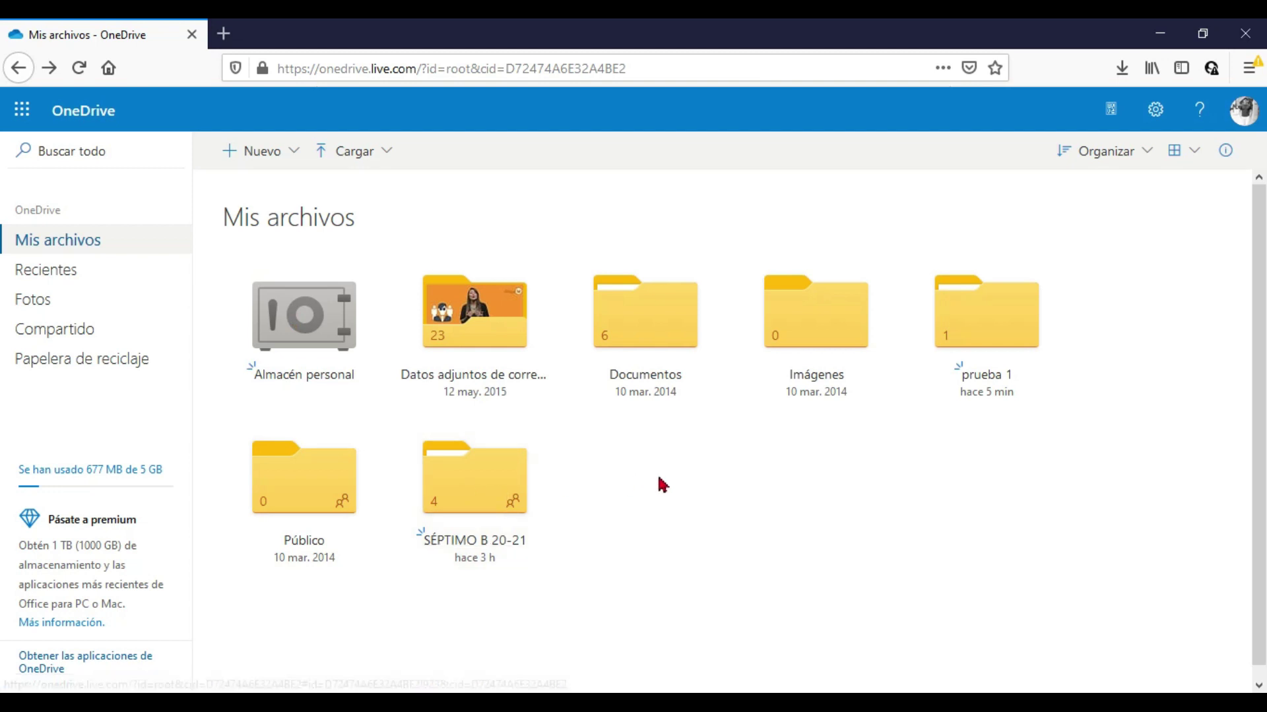
{"action": "left_click", "coordinate": [496, 486]}
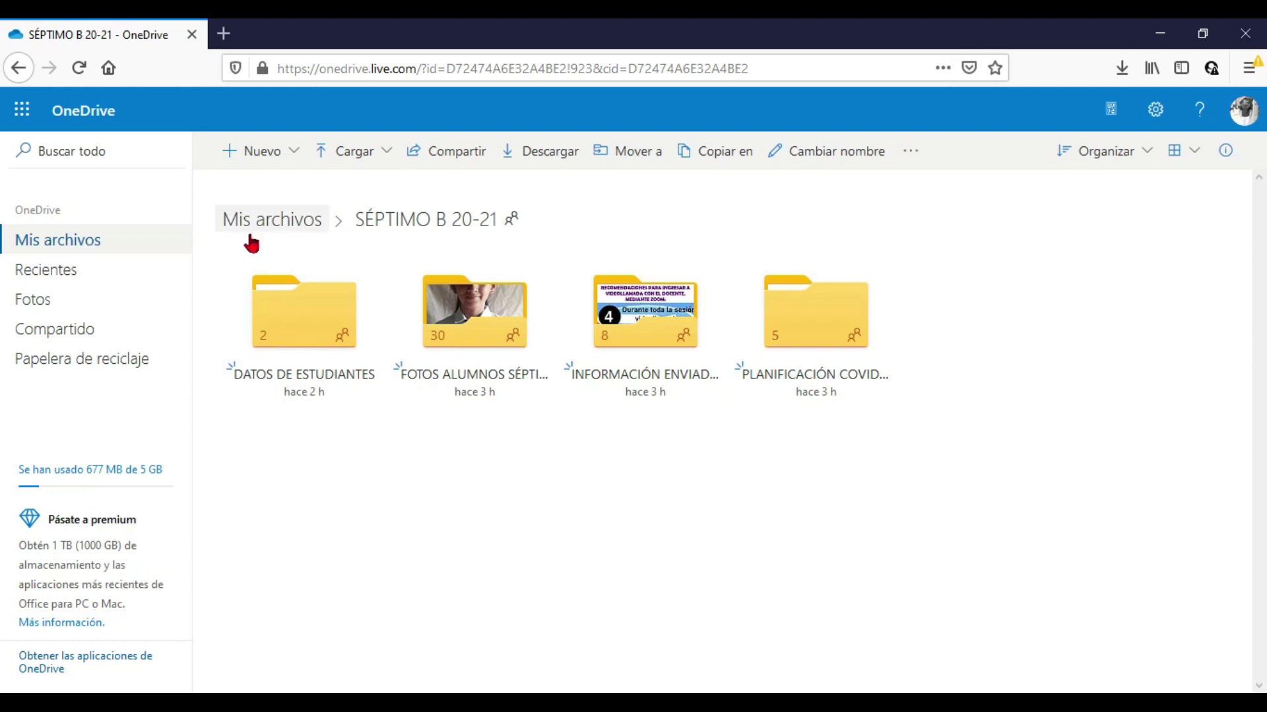
{"action": "left_click", "coordinate": [20, 68]}
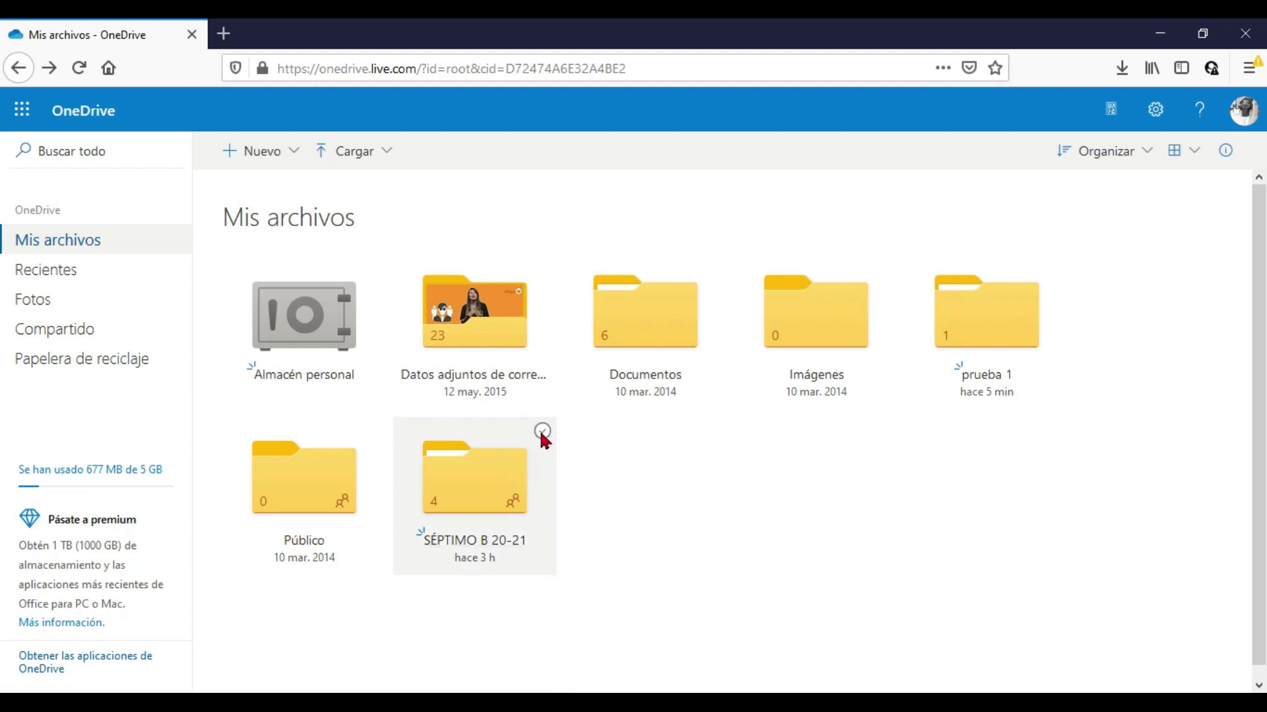
Set the SÉPTIMO B 20-21 folder's share link to view-only by turning off Permitir la edición.
{"action": "left_click", "coordinate": [543, 433]}
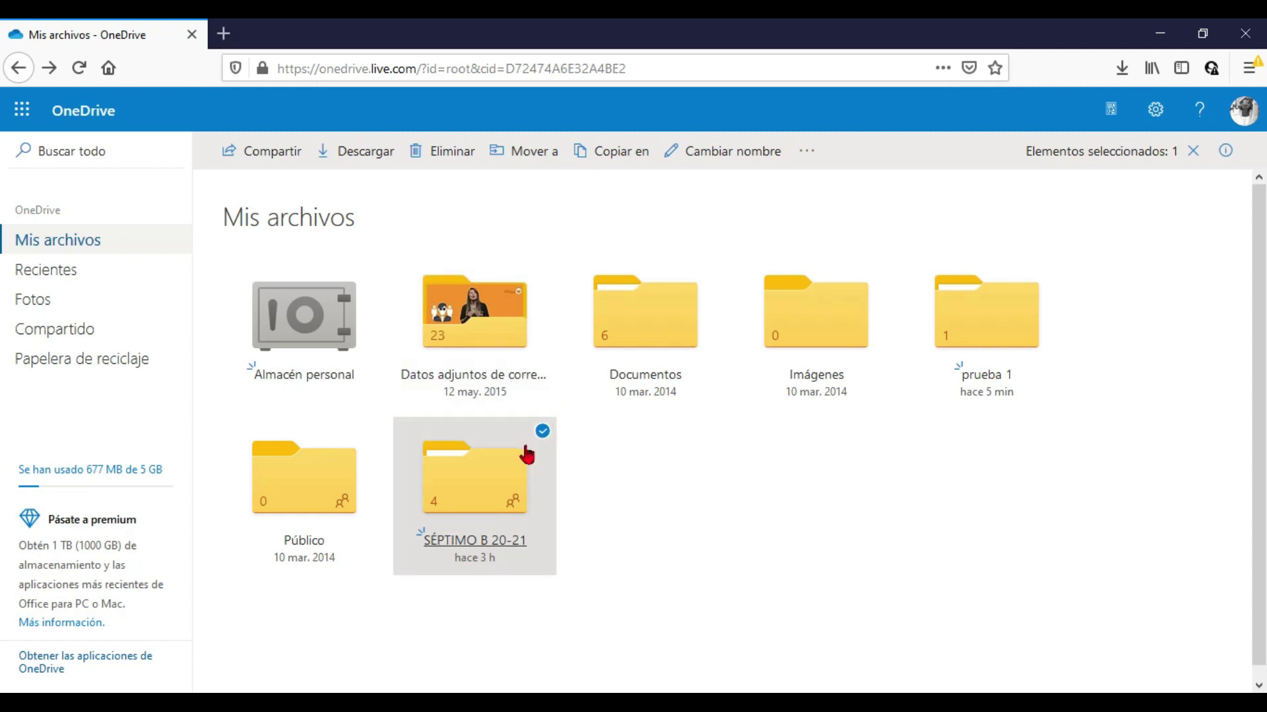
{"action": "left_click", "coordinate": [284, 162]}
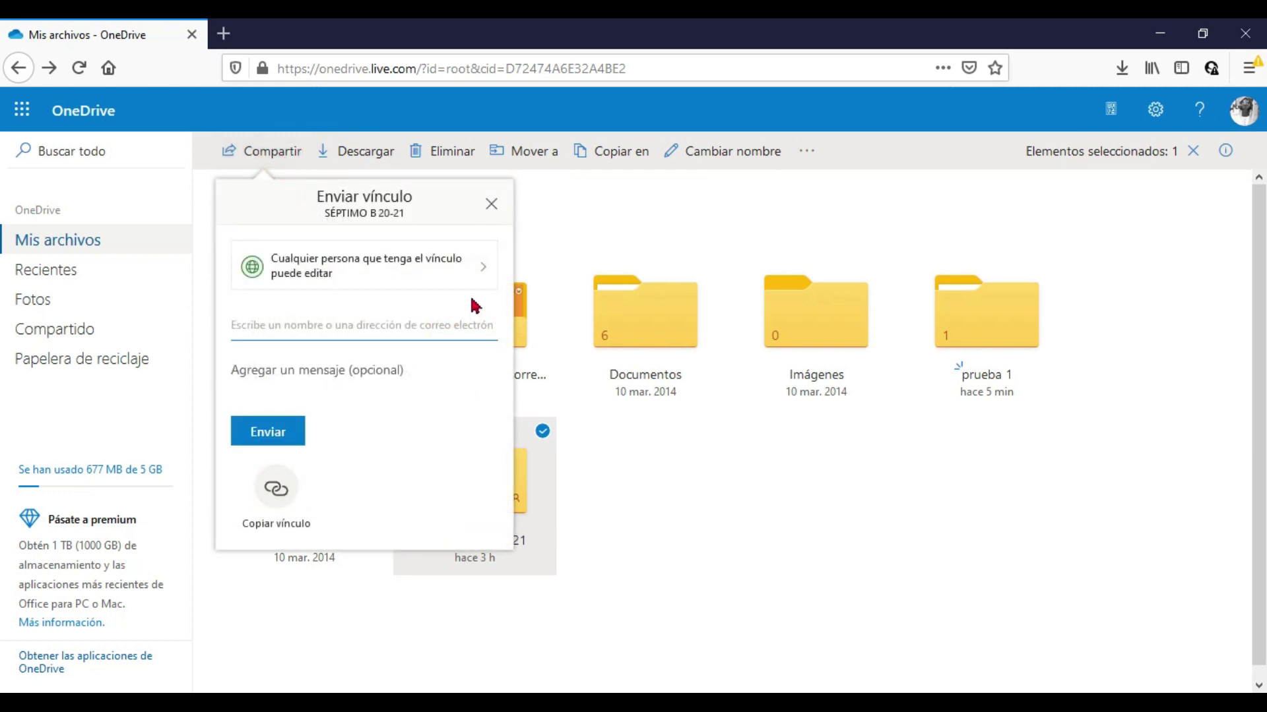
{"action": "left_click", "coordinate": [481, 274]}
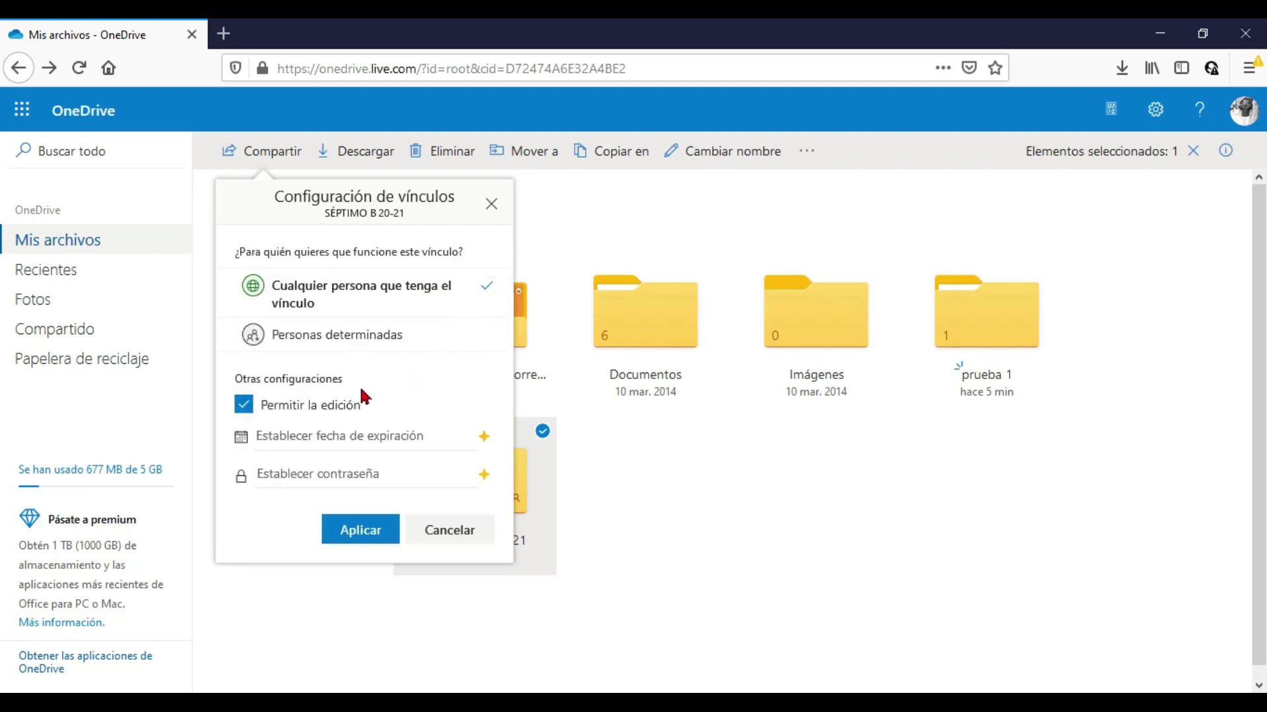
{"action": "left_click", "coordinate": [307, 403]}
{"action": "left_click", "coordinate": [372, 530]}
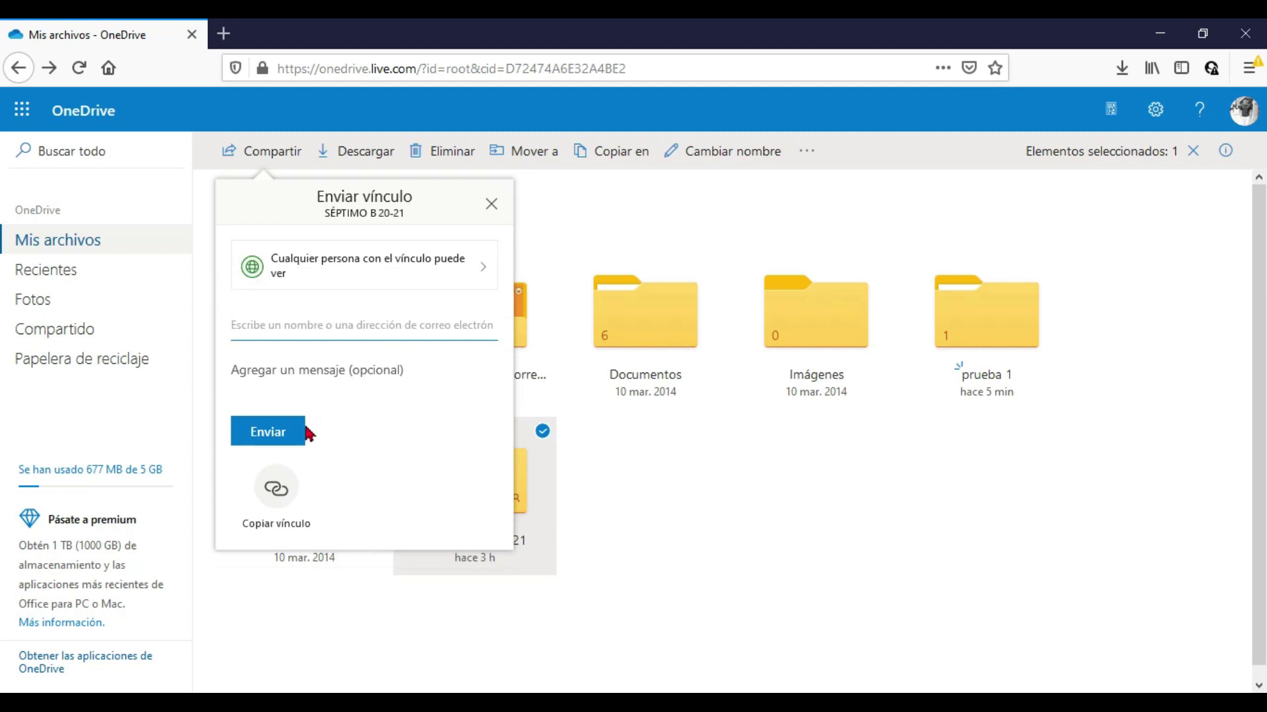
Copy the view-only folder link and return to the WhatsApp window.
{"action": "left_click", "coordinate": [274, 496]}
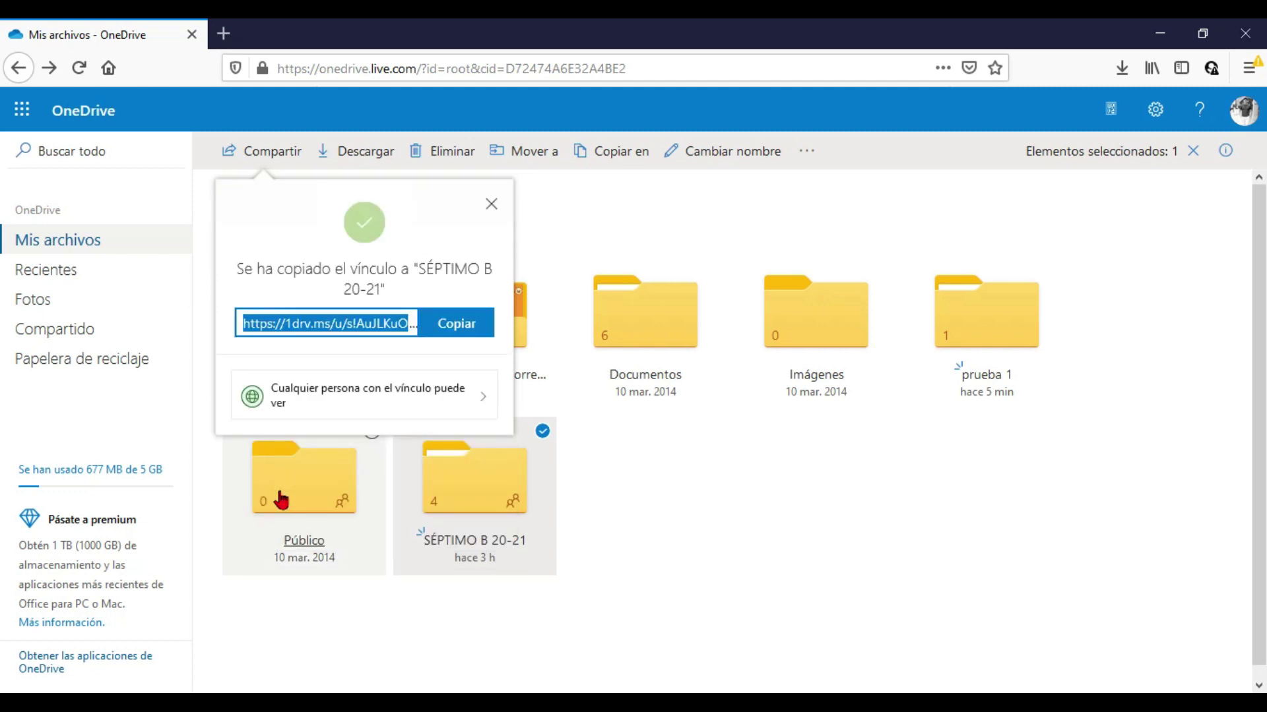
{"action": "left_click", "coordinate": [461, 333]}
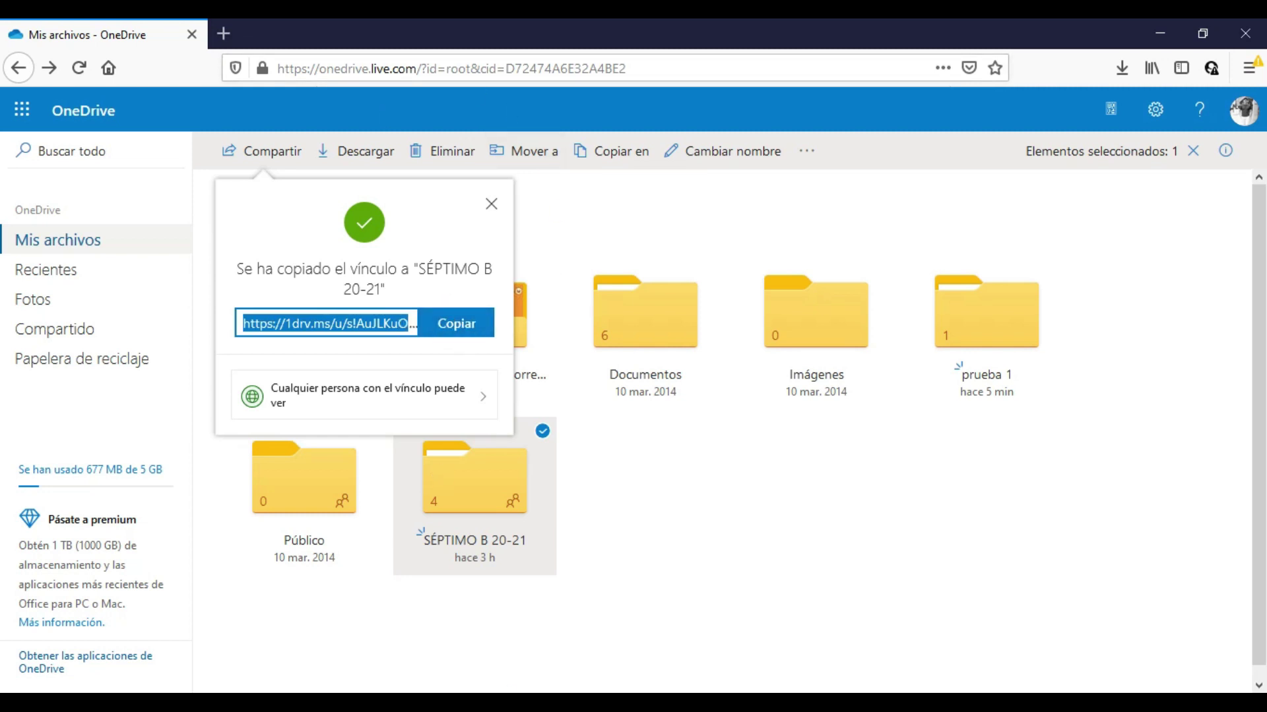
{"action": "left_click", "coordinate": [478, 702]}
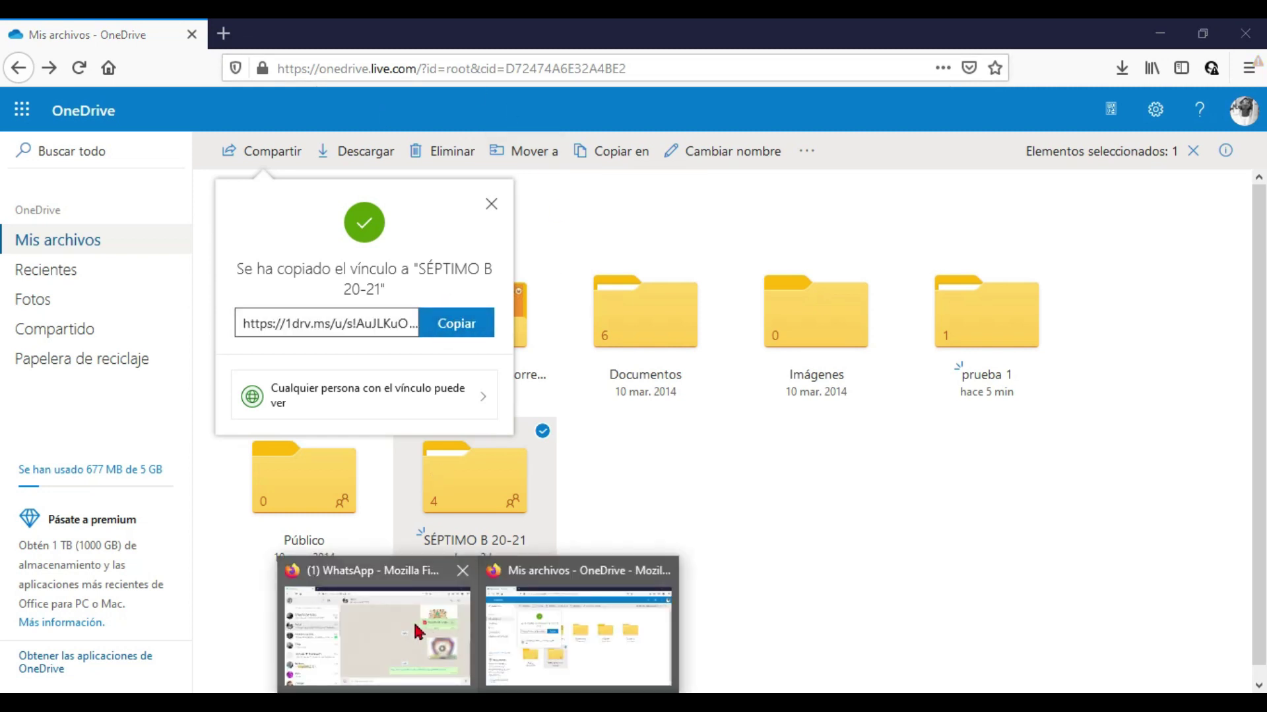
{"action": "left_click", "coordinate": [415, 630]}
Paste and send the SÉPTIMO B 20-21 folder link in the chat, then open the sent link.
{"action": "left_click", "coordinate": [482, 663]}
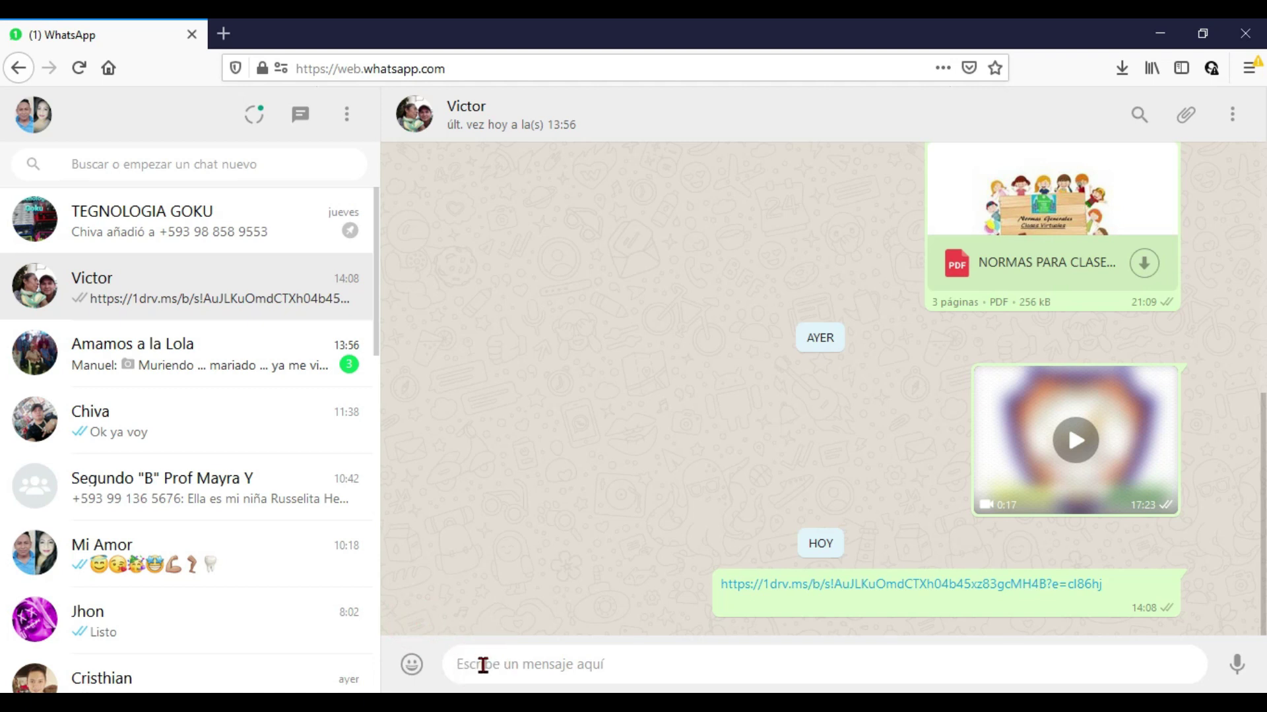
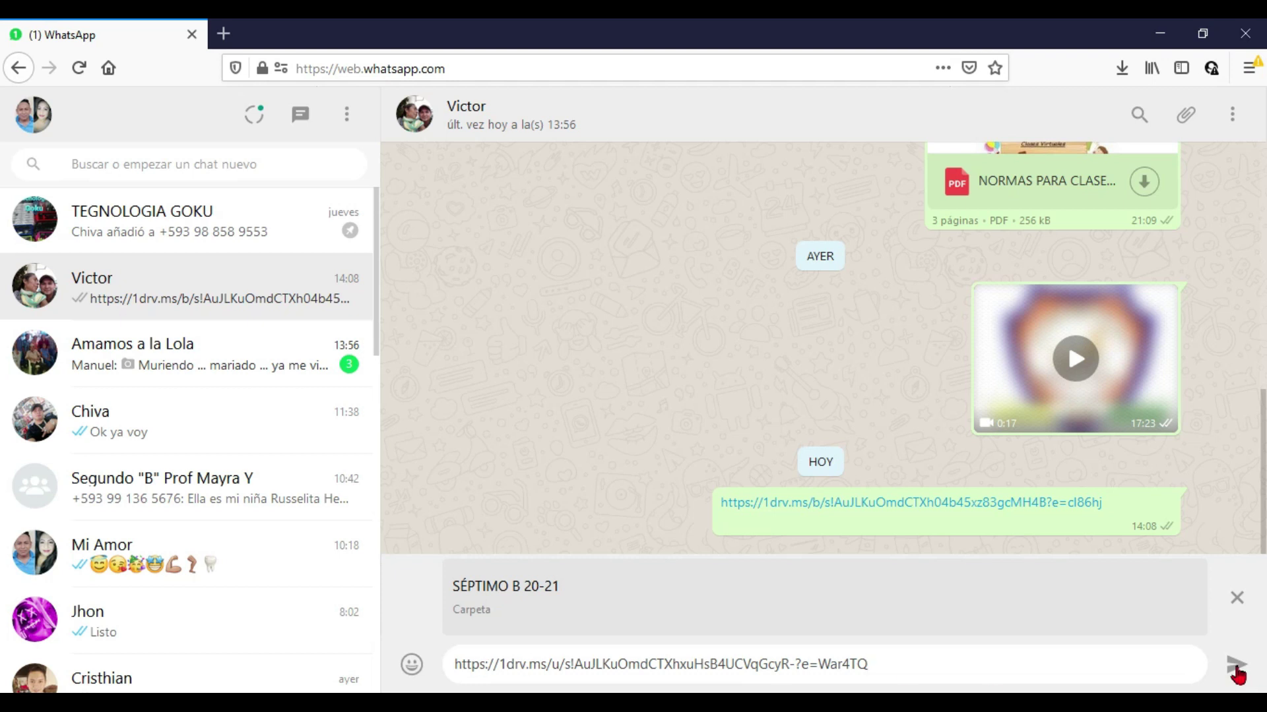
{"action": "left_click", "coordinate": [1235, 666]}
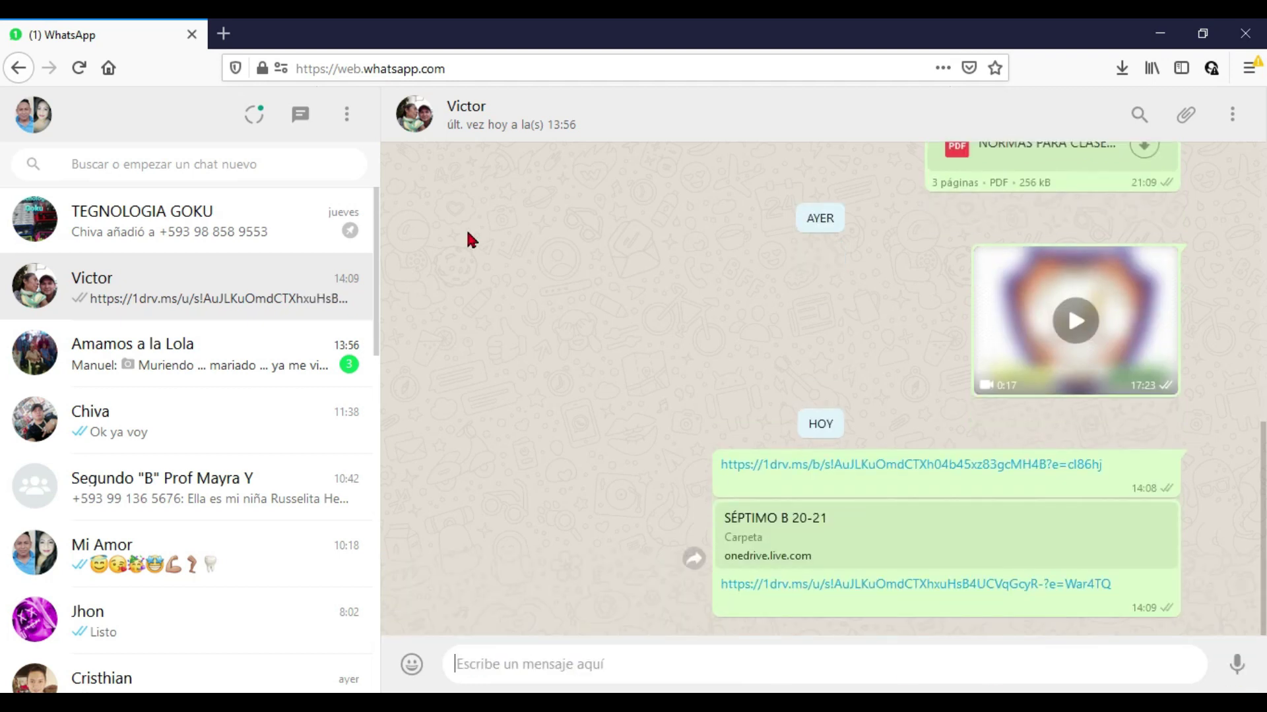
{"action": "mouse_move", "coordinate": [916, 584]}
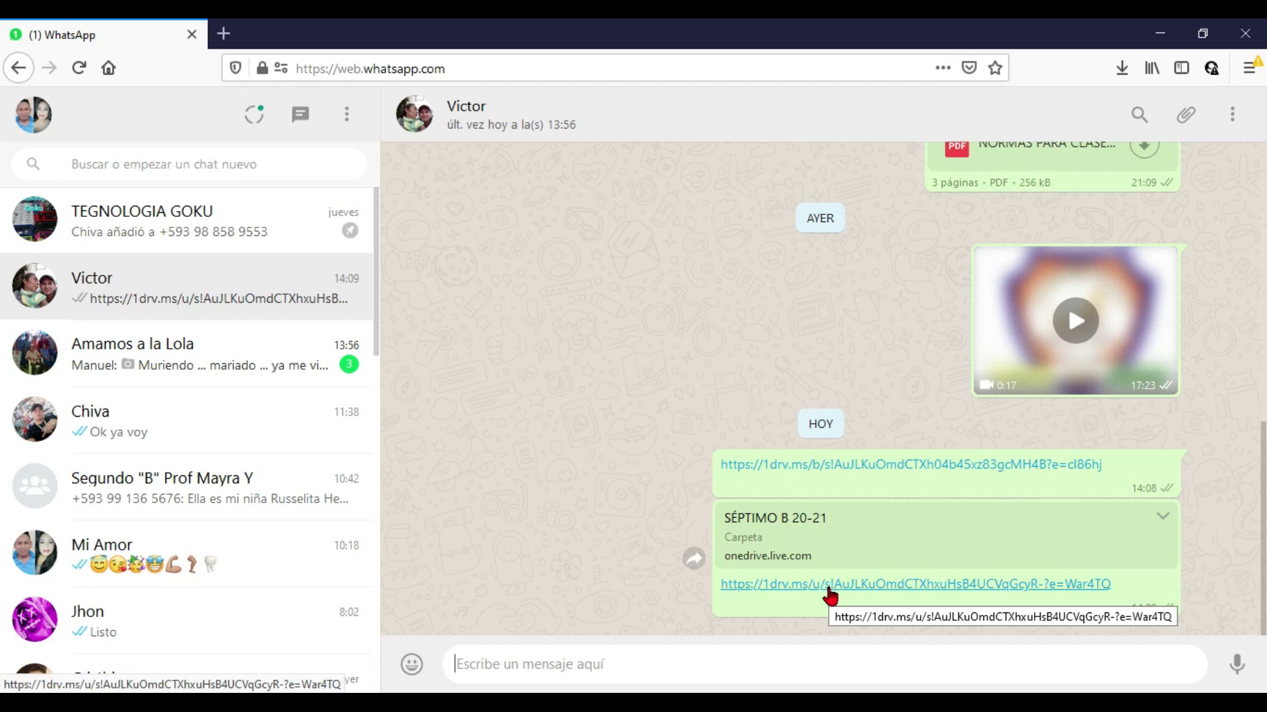
{"action": "left_click", "coordinate": [829, 587]}
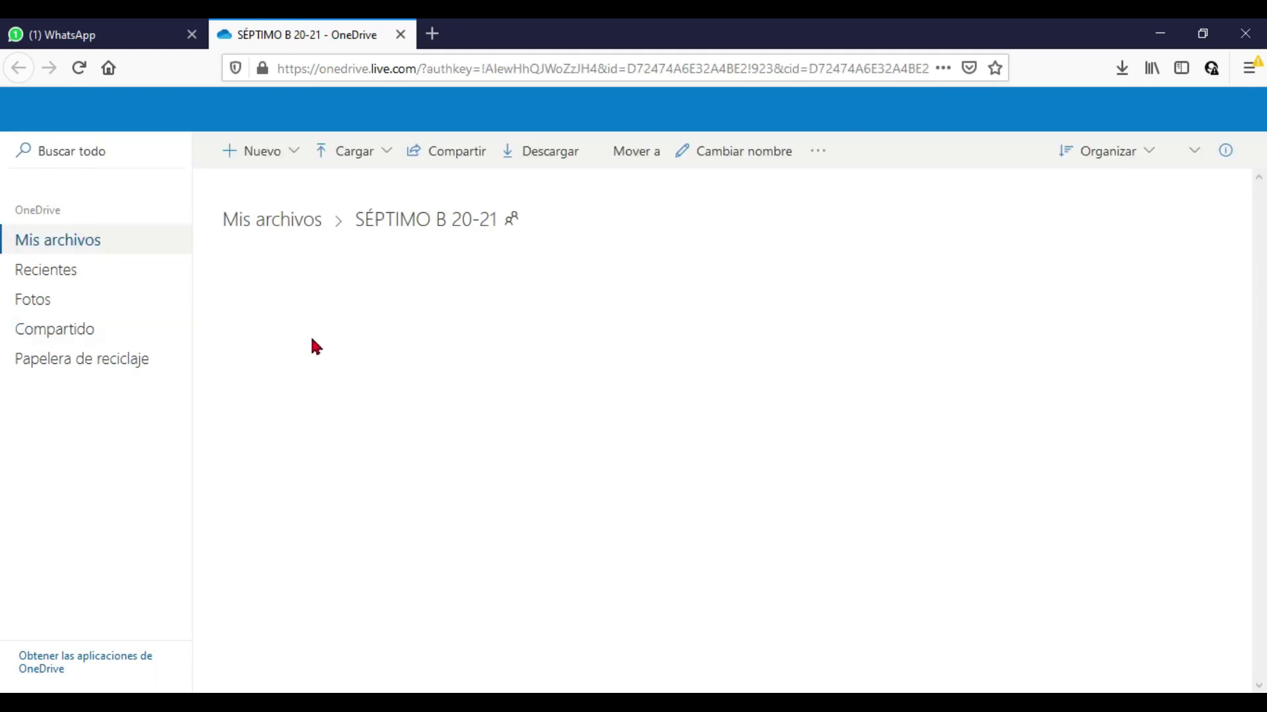
{"action": "mouse_move", "coordinate": [303, 327]}
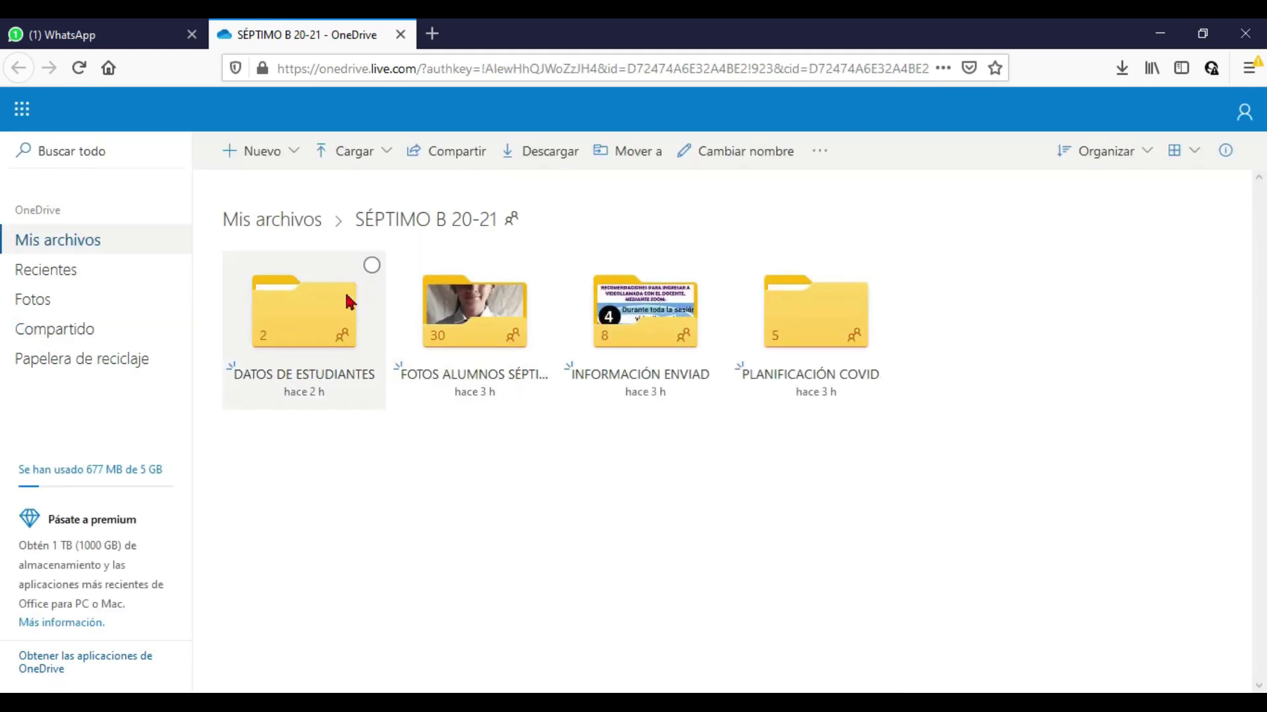
Open DATOS DE ESTUDIANTES from the shared link, go back, and return to the WhatsApp tab.
{"action": "left_click", "coordinate": [325, 332]}
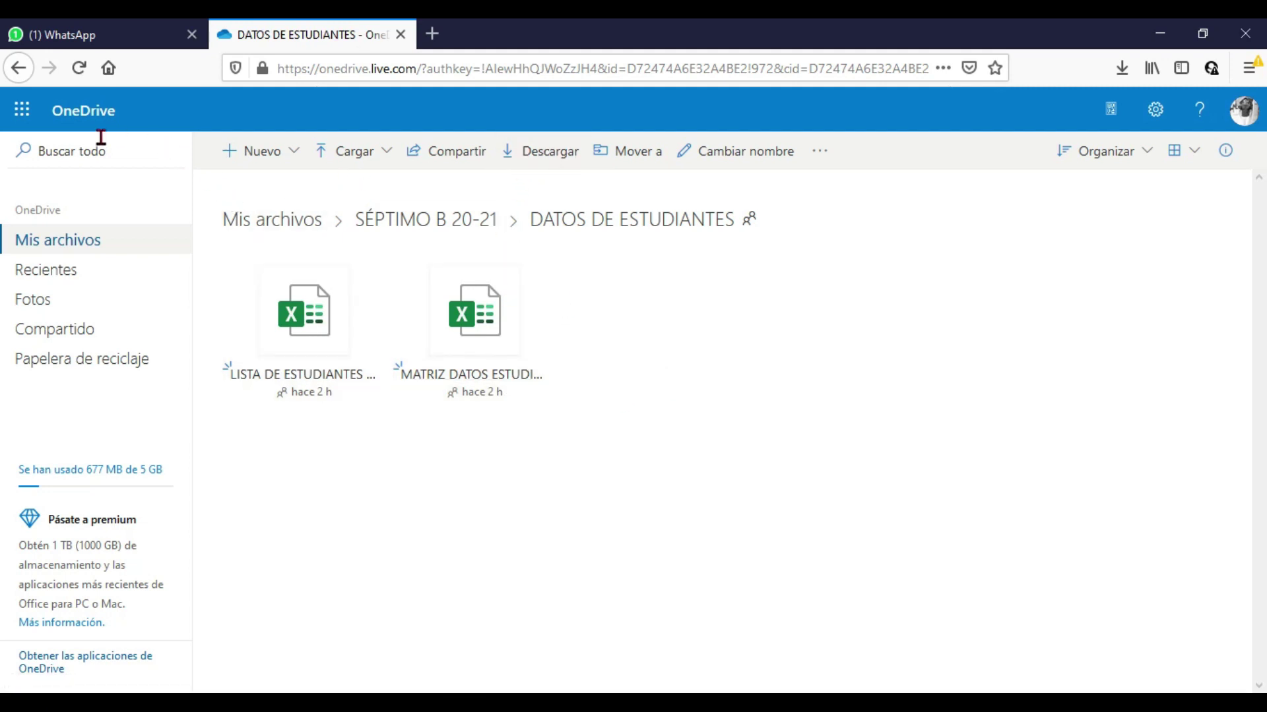
{"action": "left_click", "coordinate": [20, 66]}
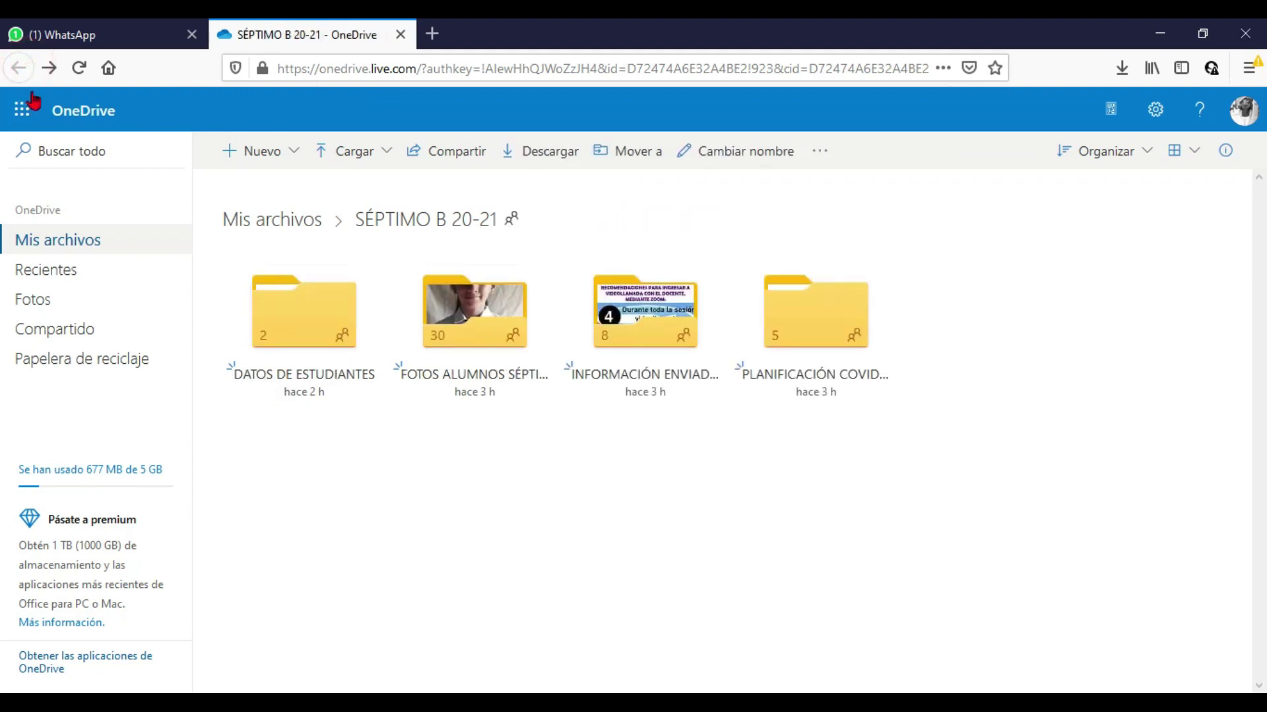
{"action": "mouse_move", "coordinate": [473, 327]}
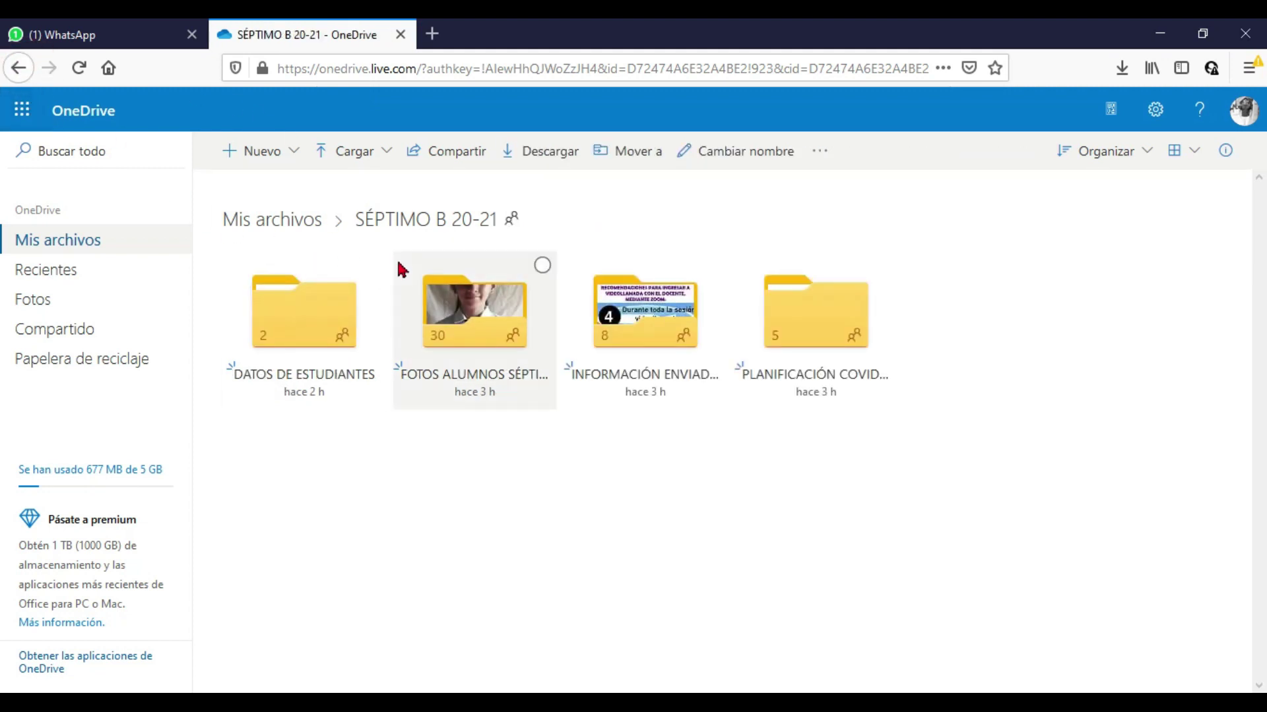
{"action": "key", "text": "ctrl+Tab"}
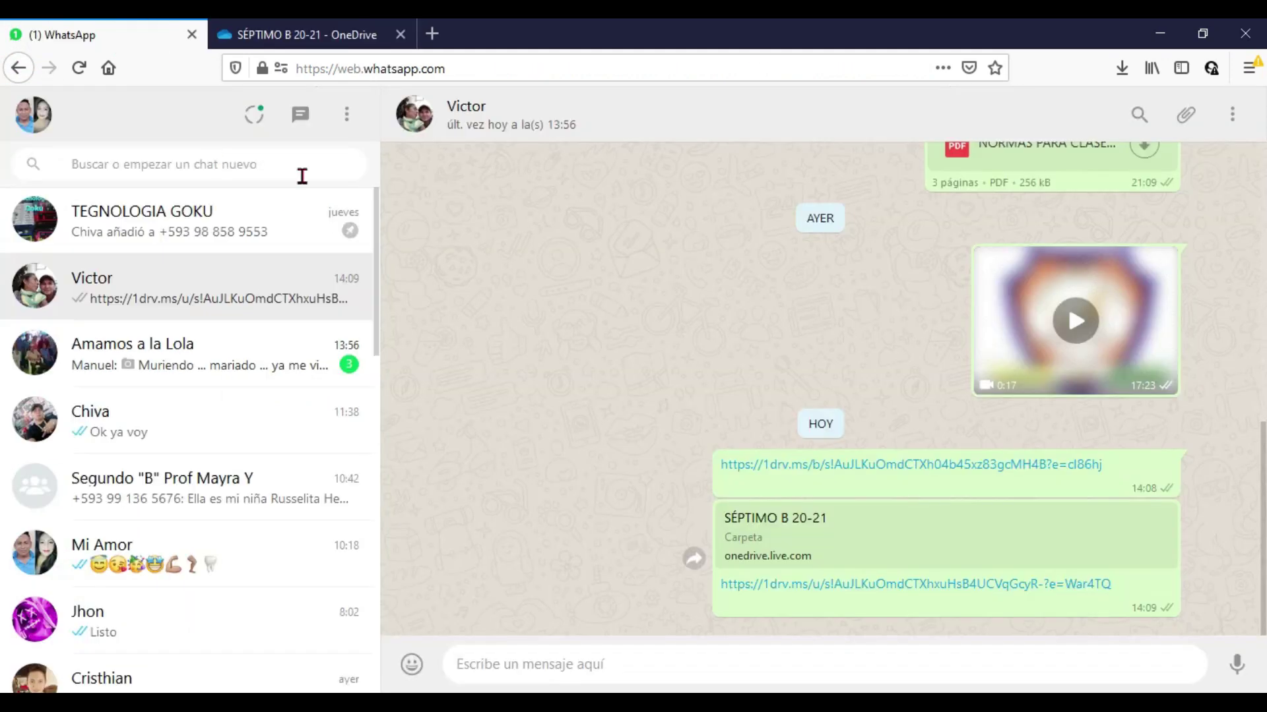